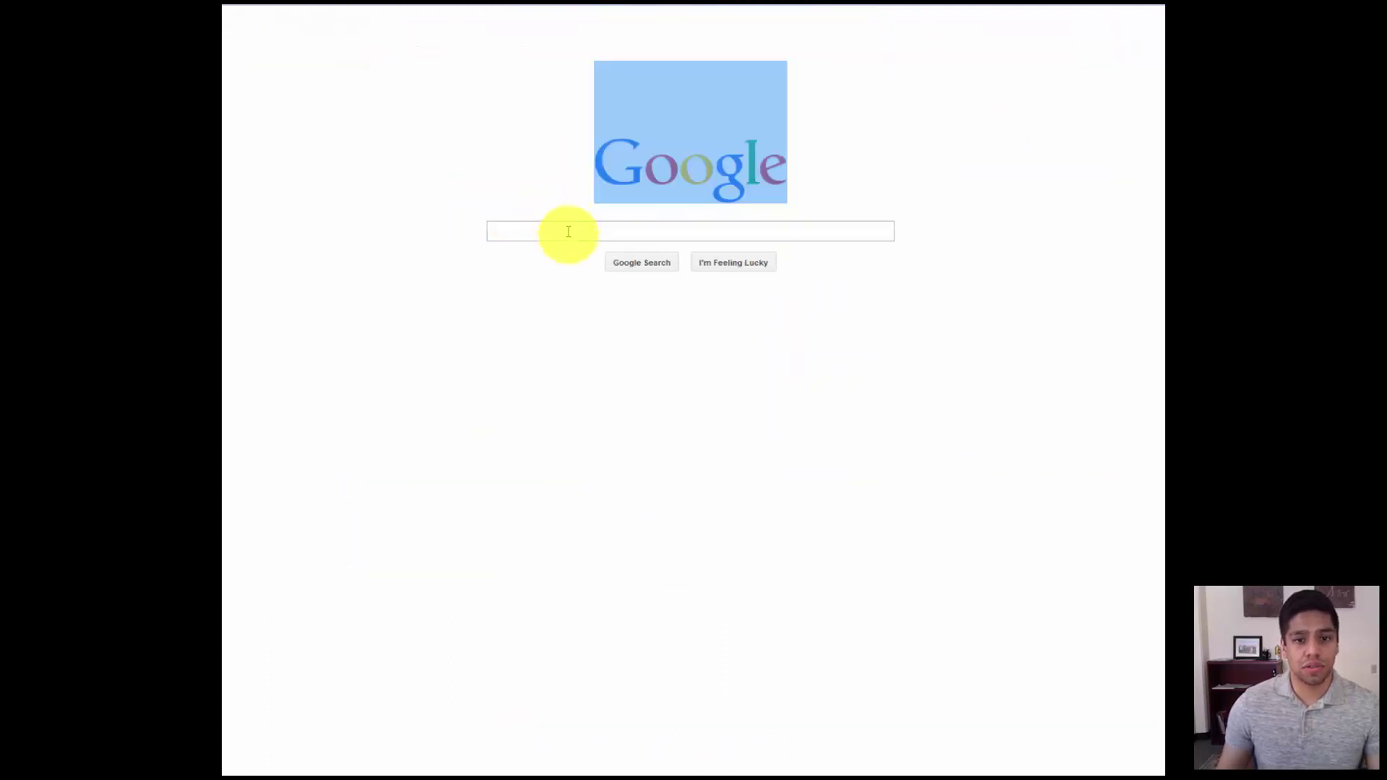
# - Search Google for 'java download'
pyautogui.click(570, 232)
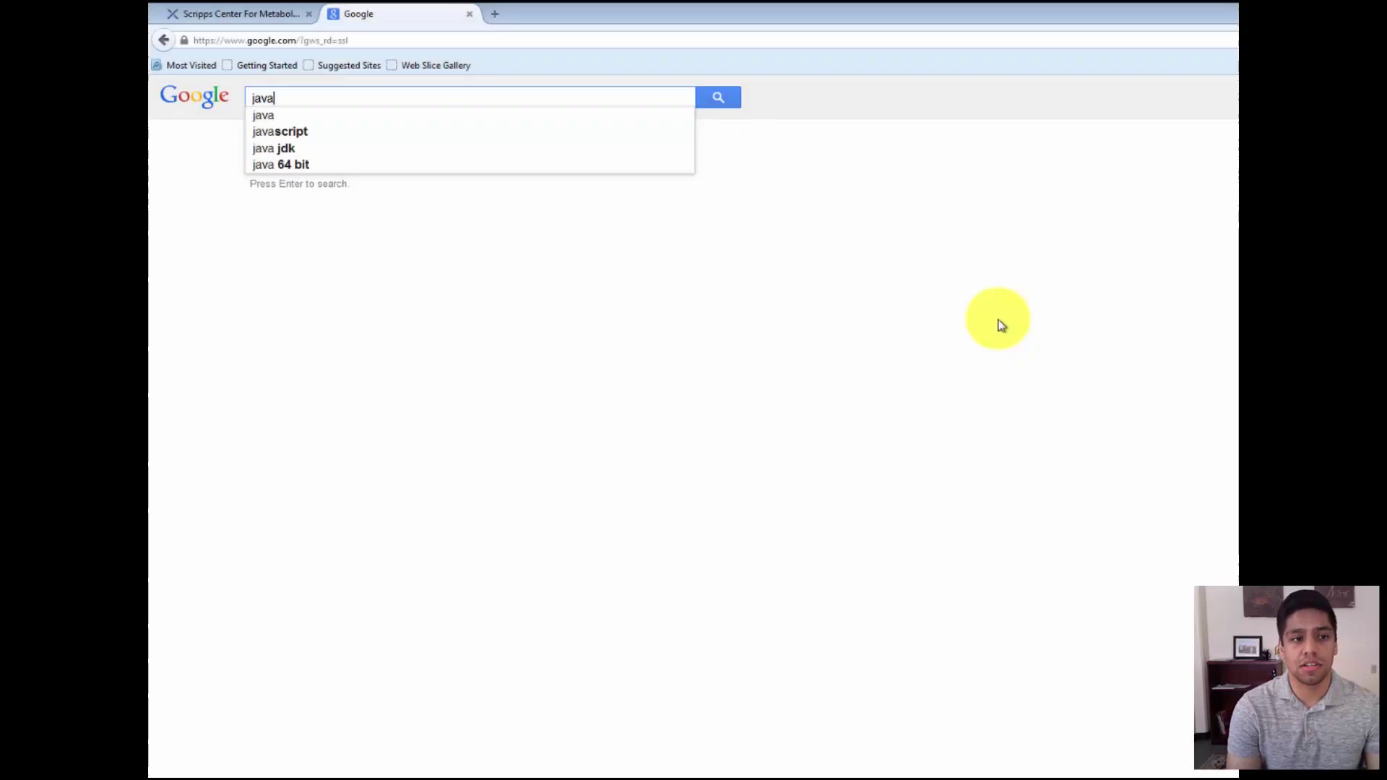
pyautogui.write('don')
pyautogui.press('BackSpace')
pyautogui.write('wnload')
pyautogui.press('Return')
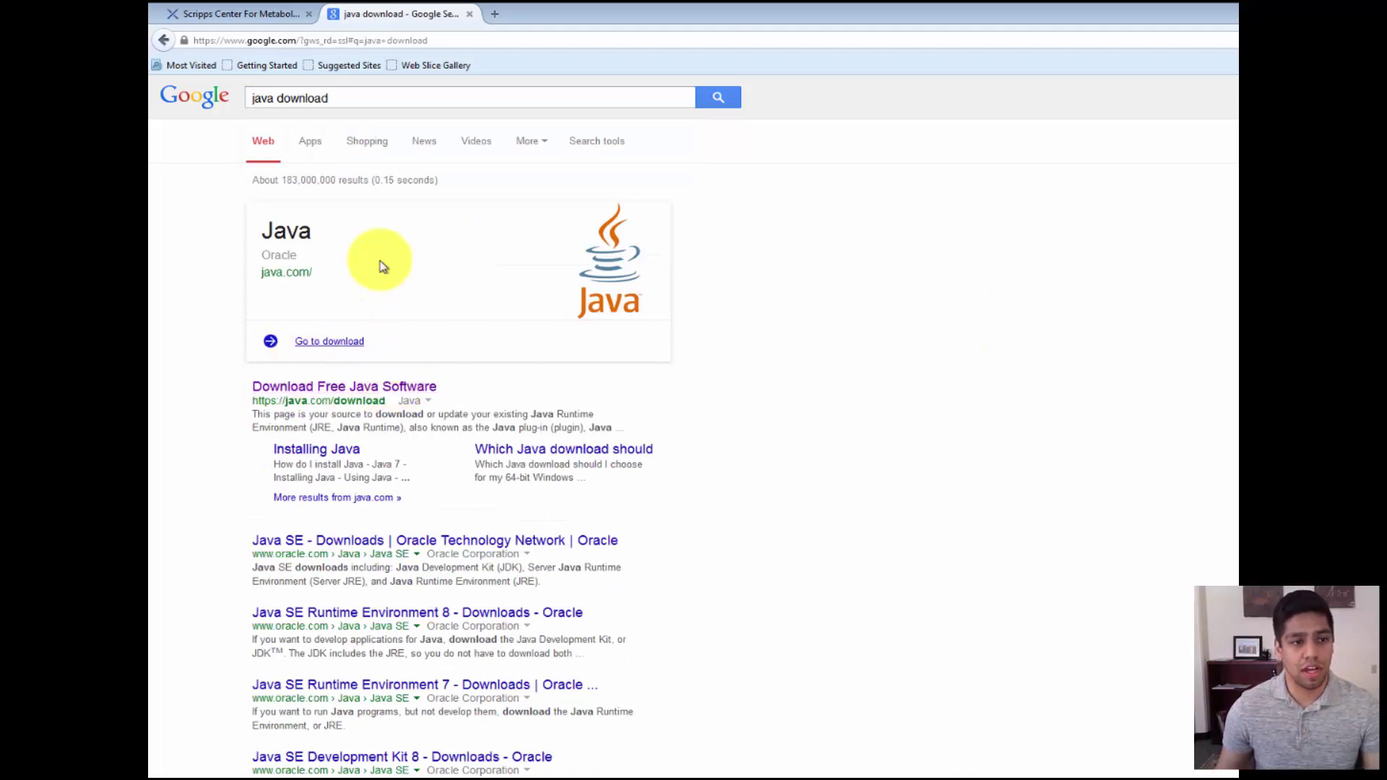
# - On java.com, agree to the licence and start the Java 8 Update 31 Windows download
pyautogui.click(395, 393)
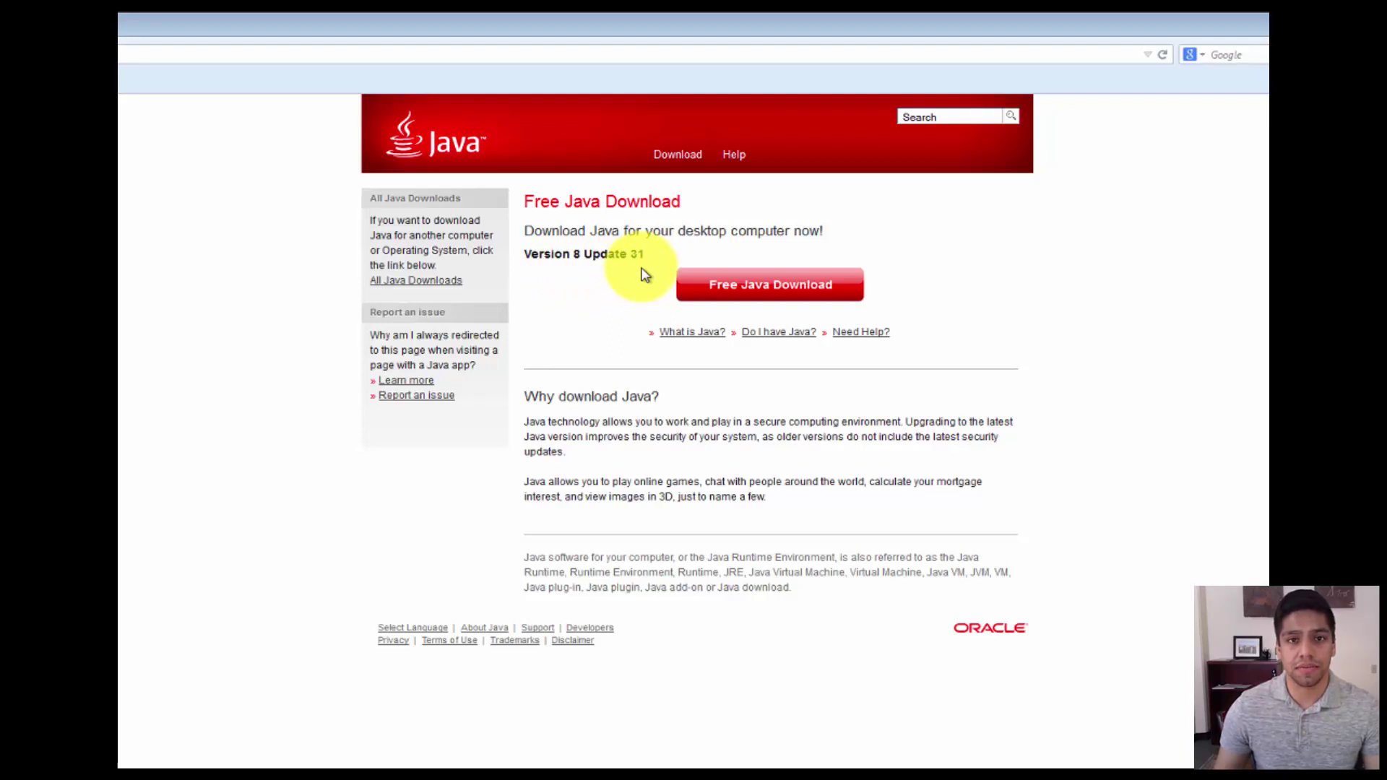
pyautogui.click(760, 307)
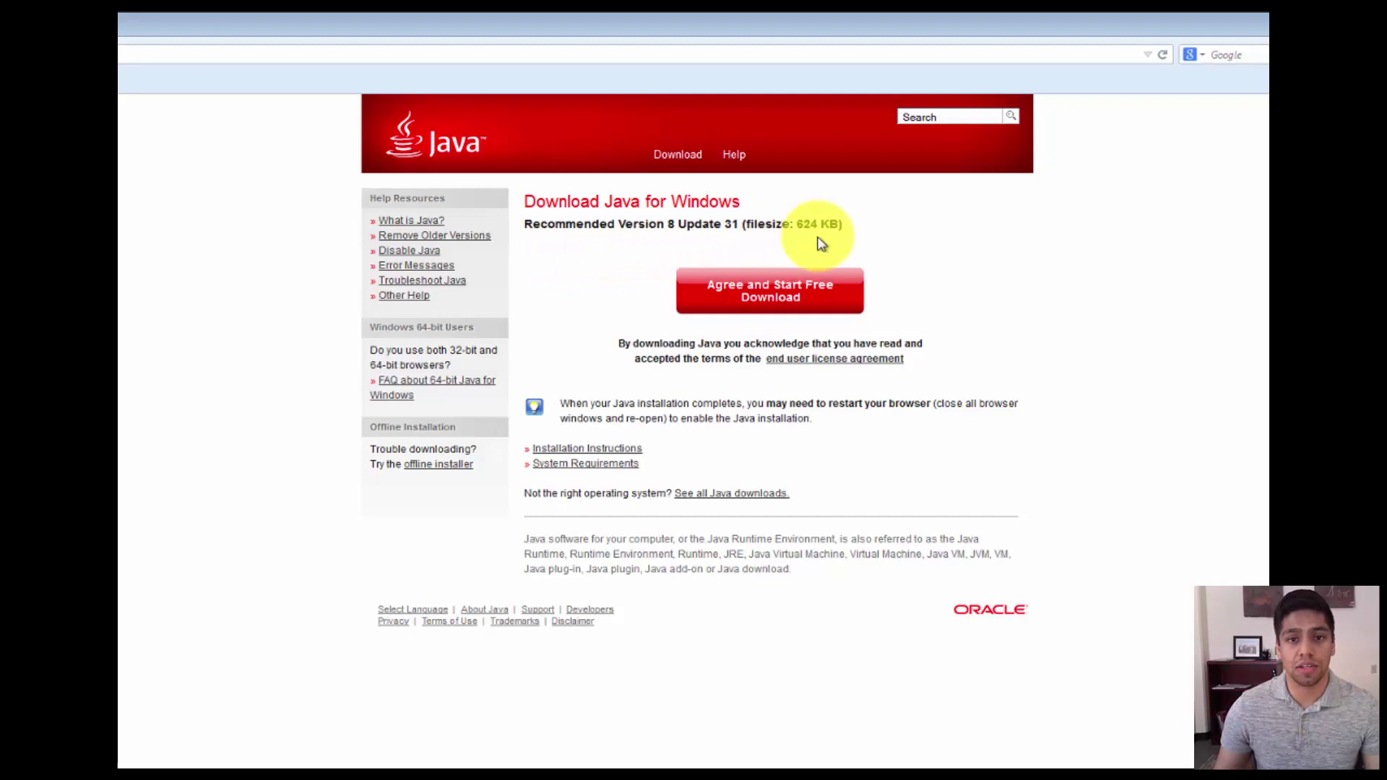
pyautogui.click(826, 306)
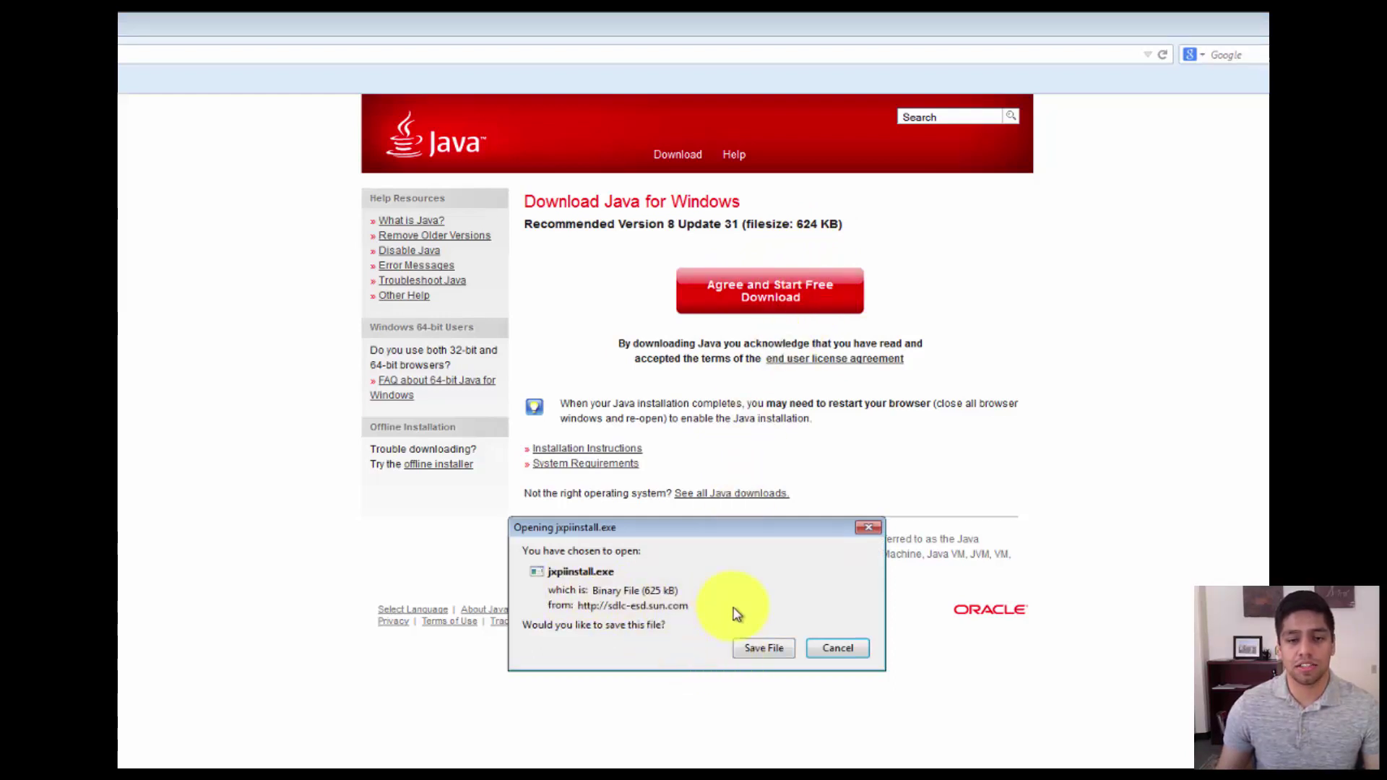
# - Save jxpiinstall.exe and approve its User Account Control prompt
pyautogui.click(760, 650)
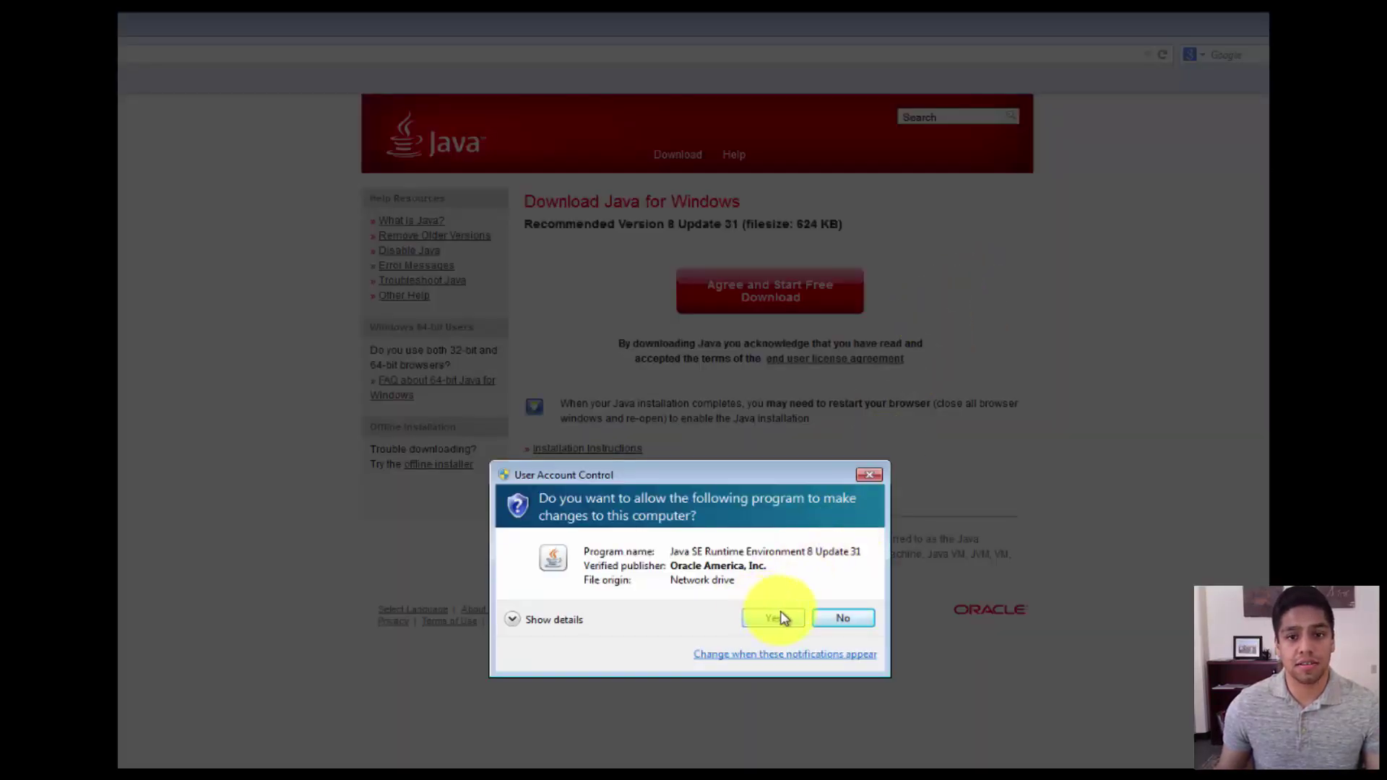
pyautogui.click(862, 624)
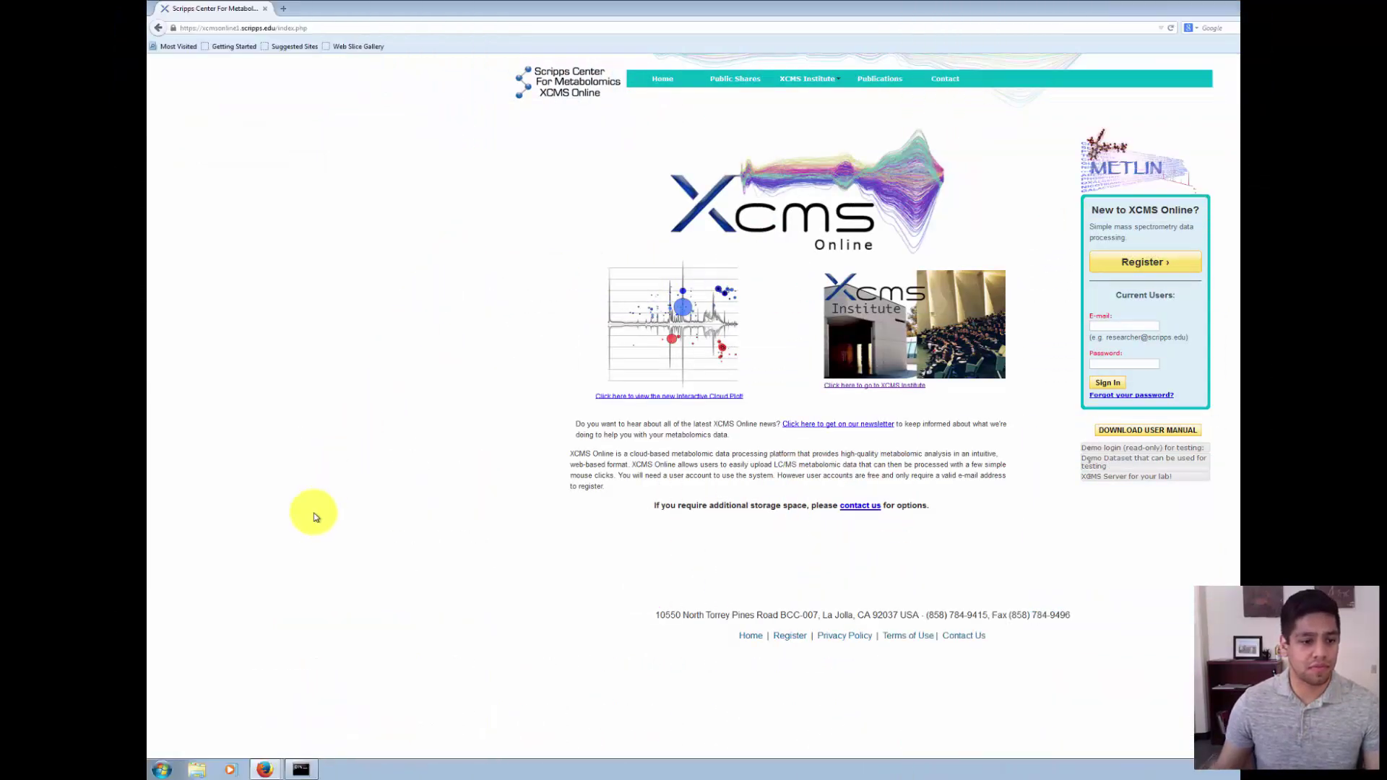
# - Open Control Panel from the Start menu and view all items as Large icons
pyautogui.click(162, 768)
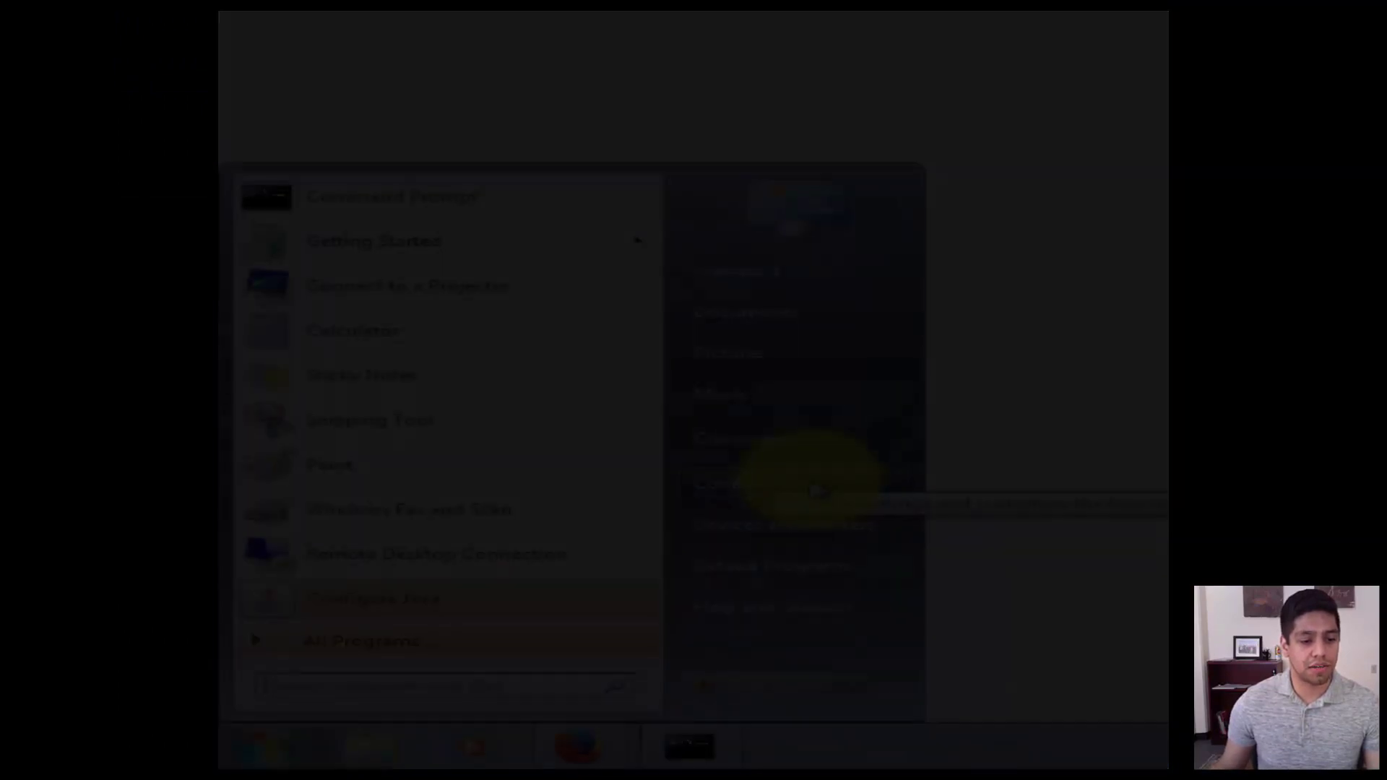
pyautogui.click(818, 484)
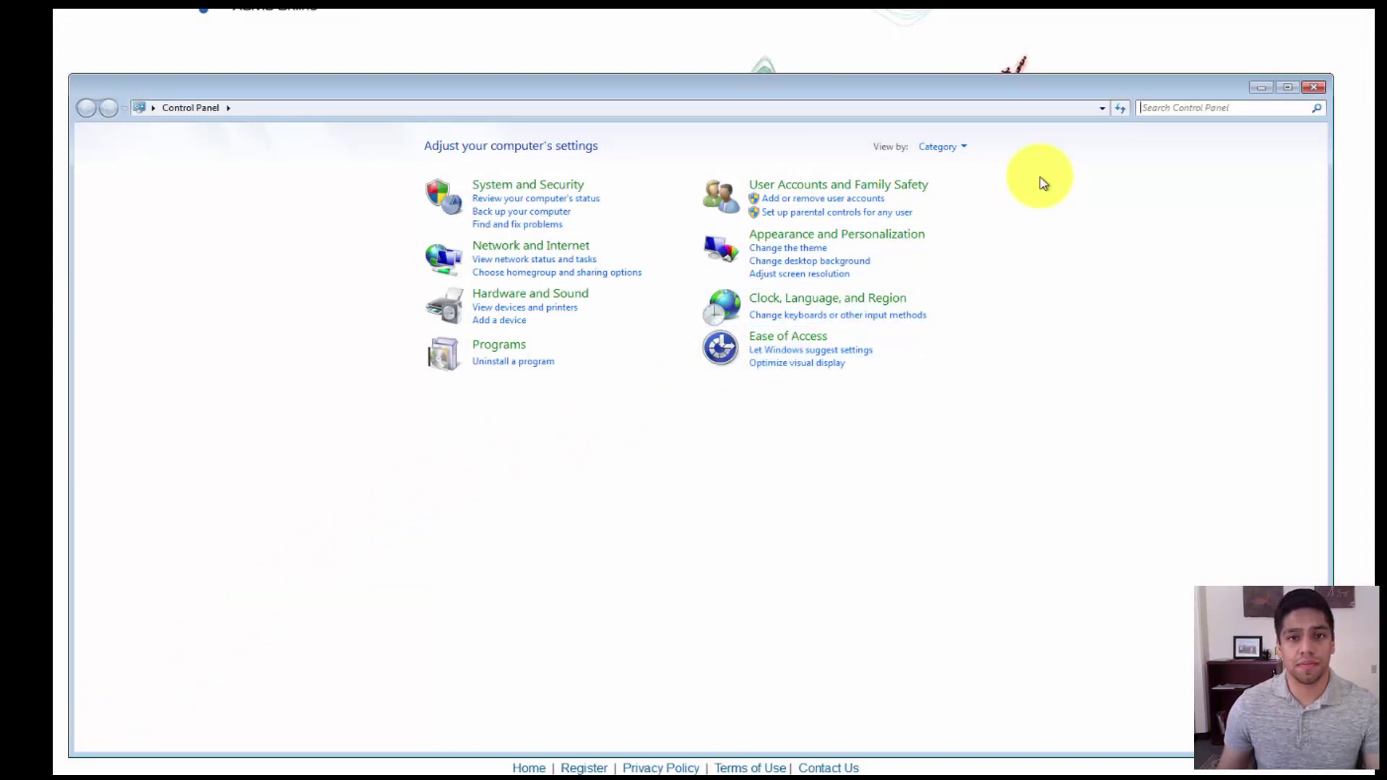
pyautogui.click(963, 150)
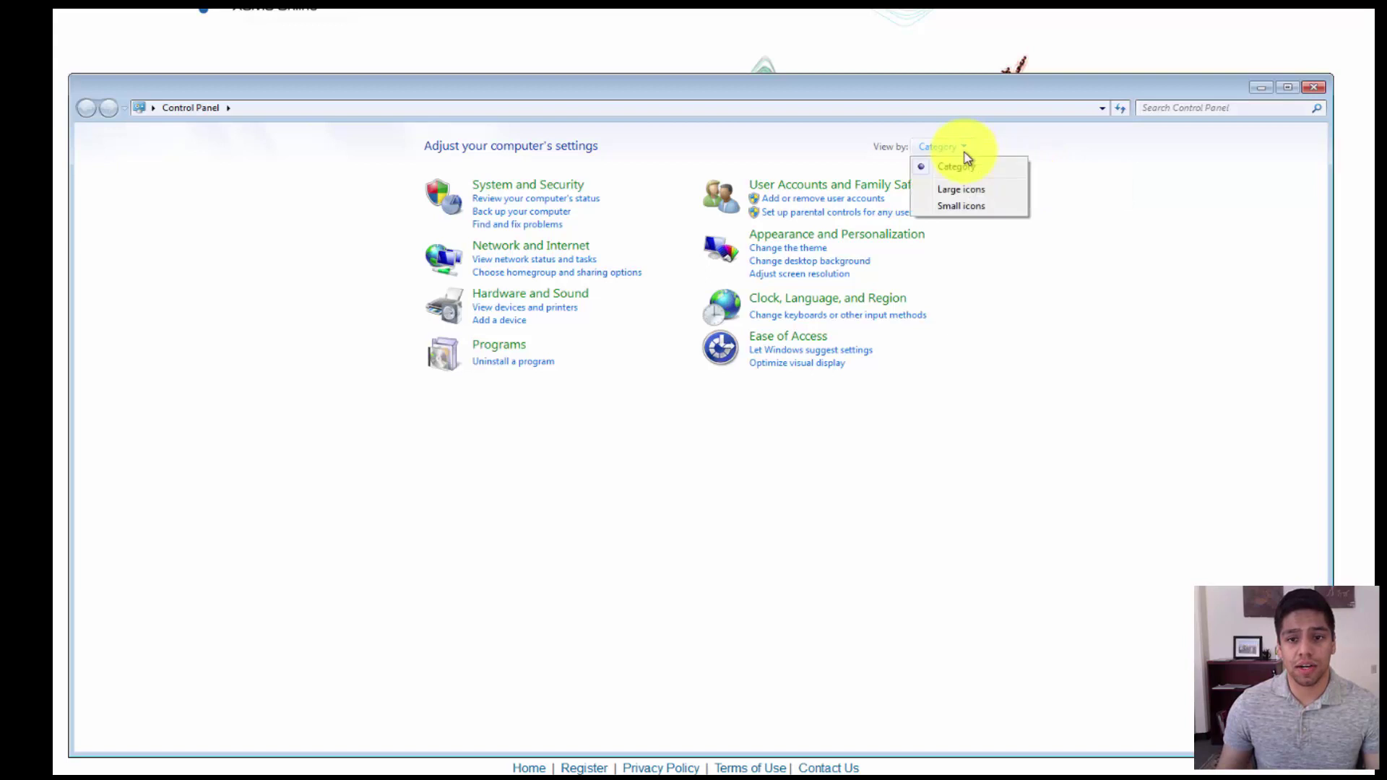
pyautogui.click(981, 195)
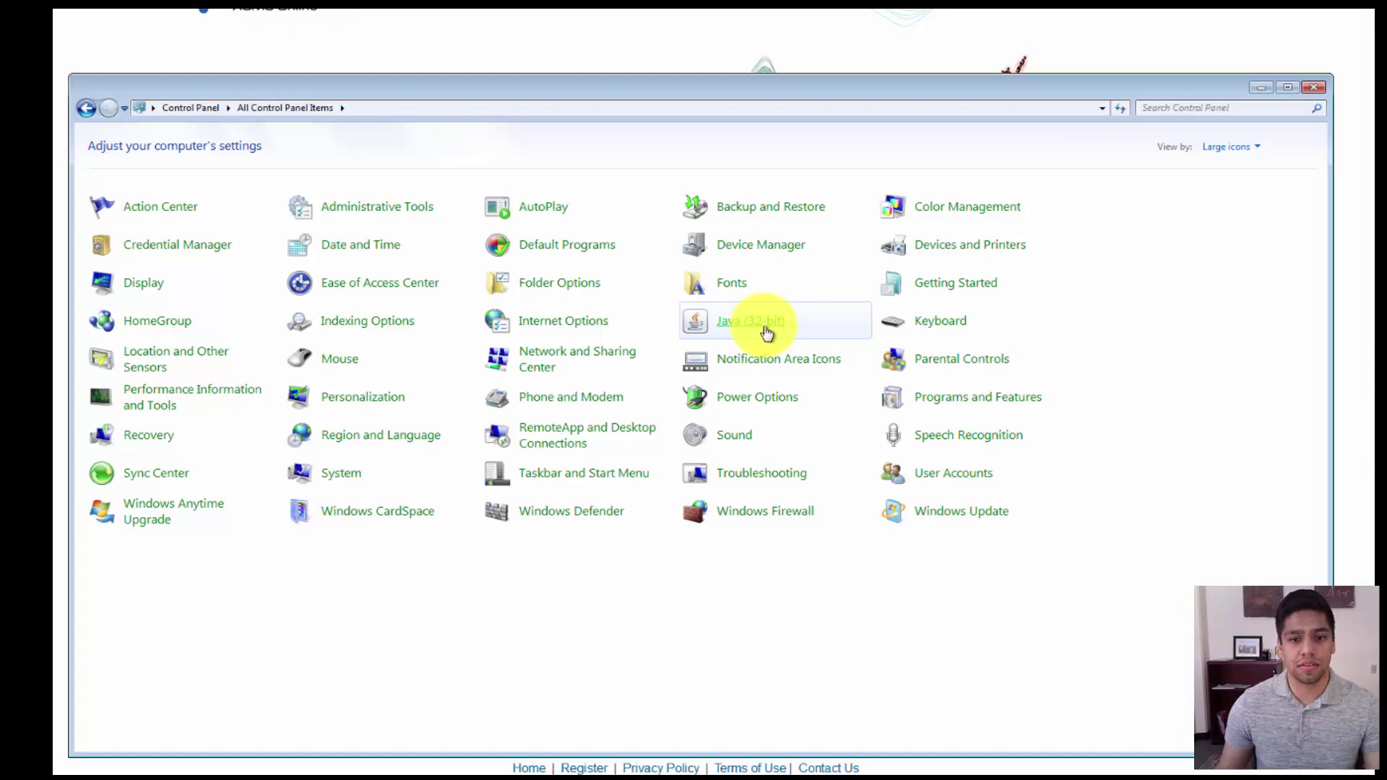
# - Open Java (32-bit) and edit the site list on its Security tab
pyautogui.click(767, 330)
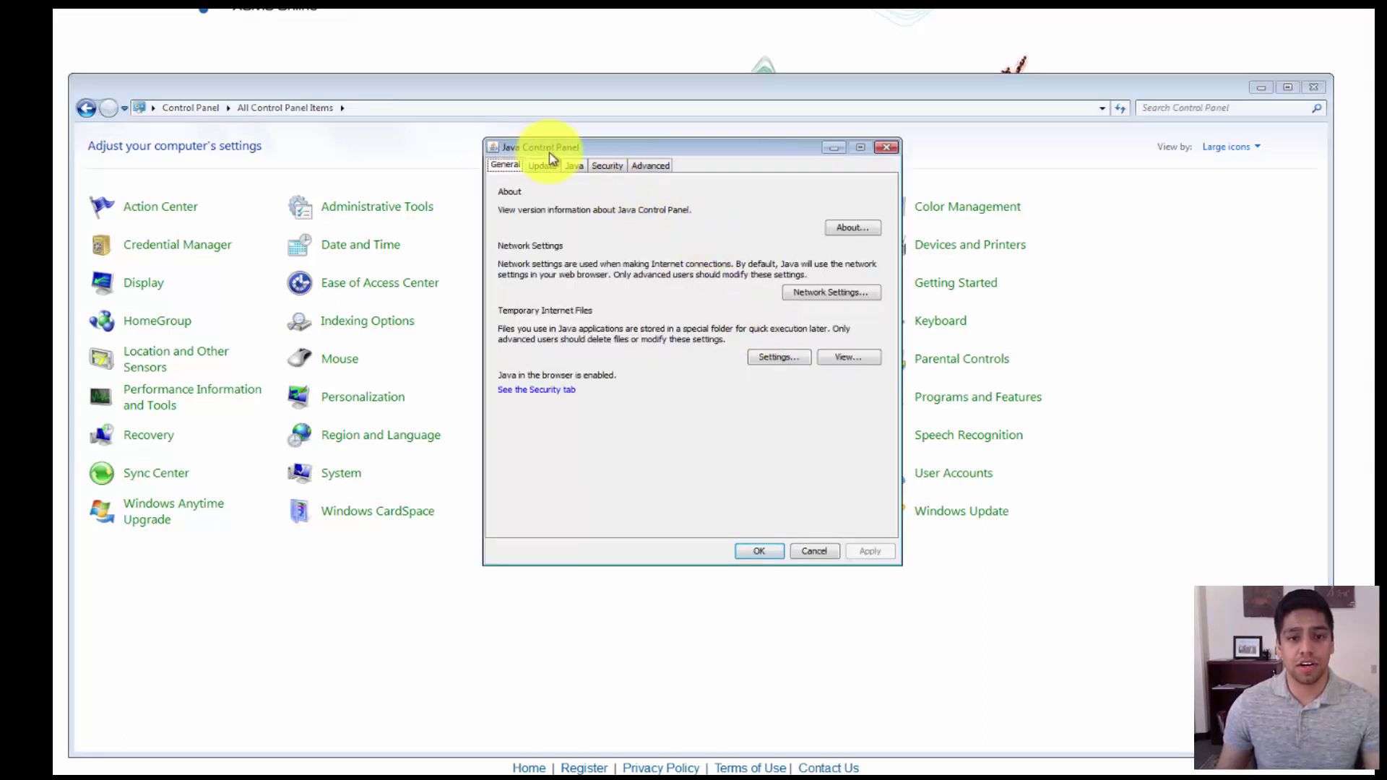
pyautogui.click(609, 168)
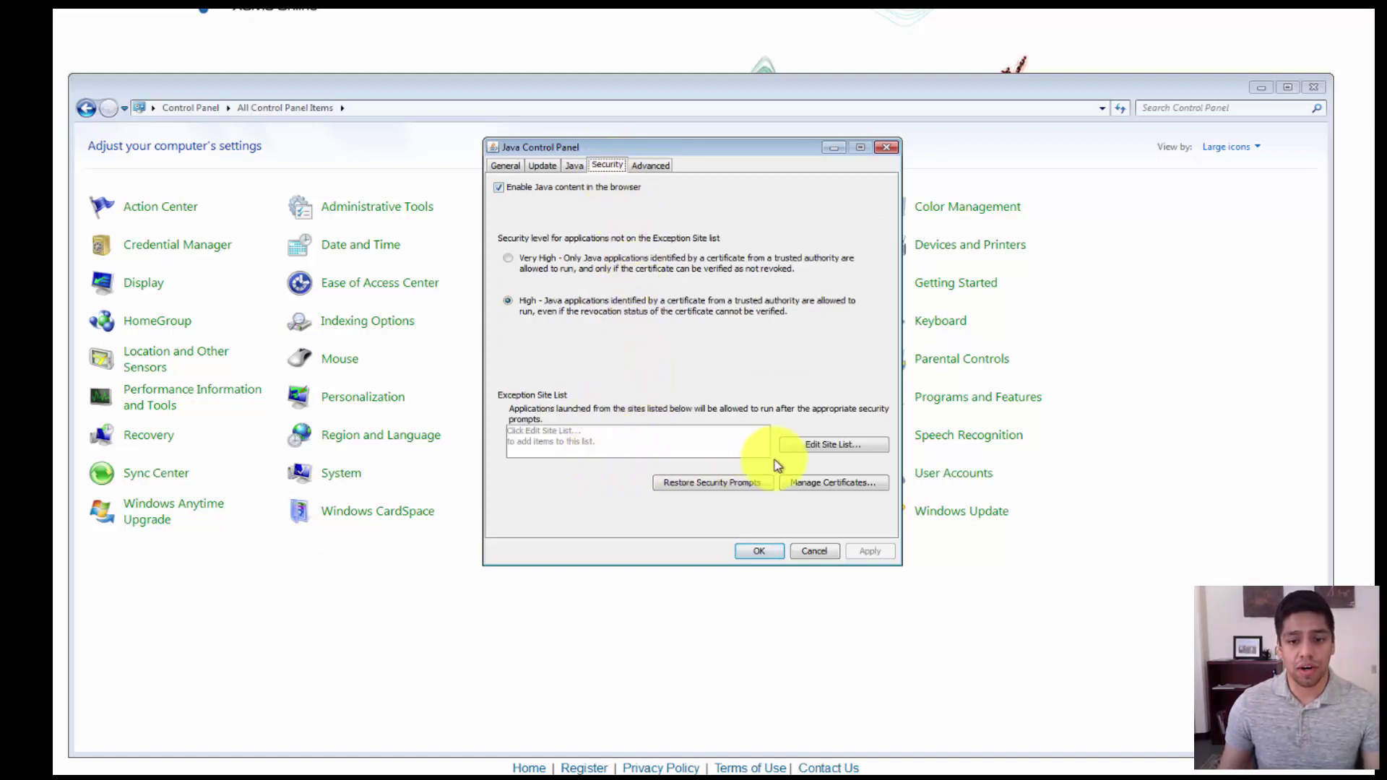
pyautogui.click(831, 450)
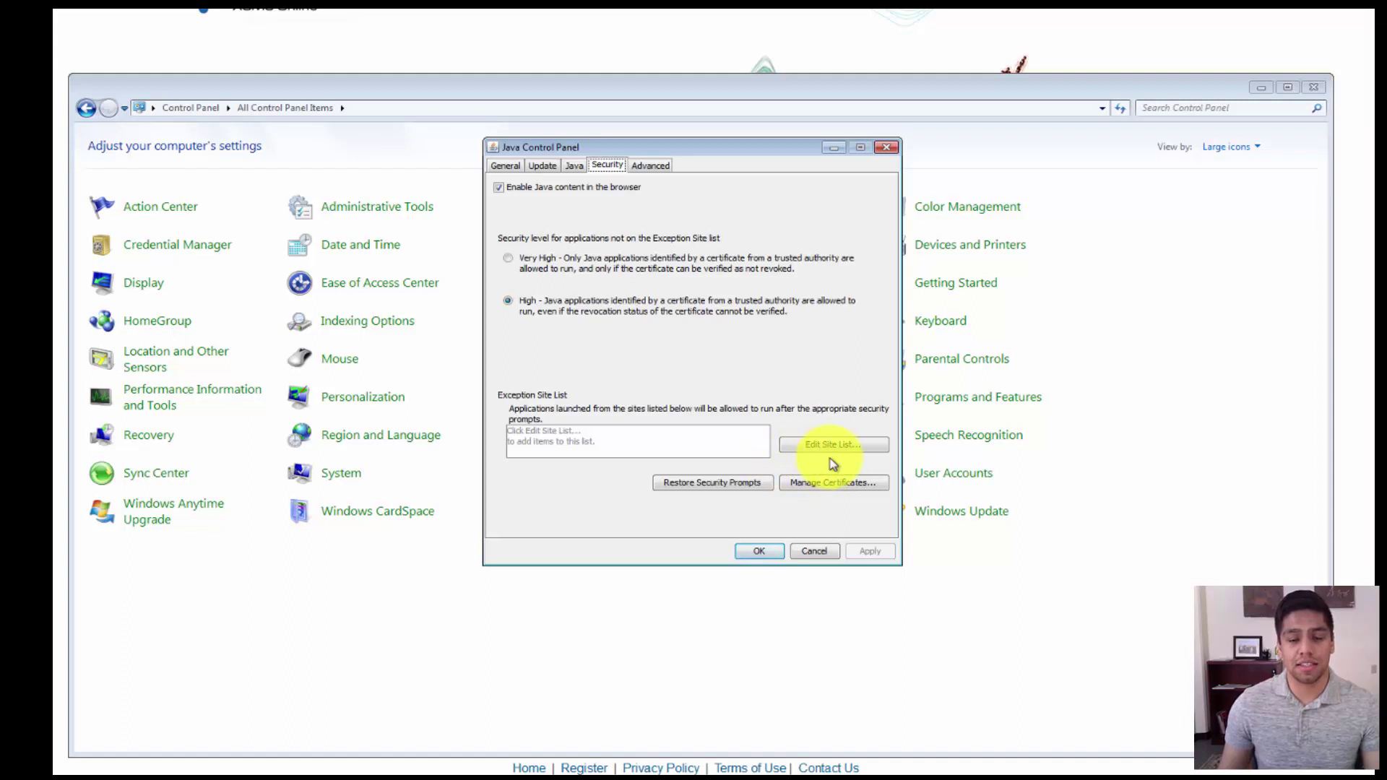
pyautogui.click(865, 449)
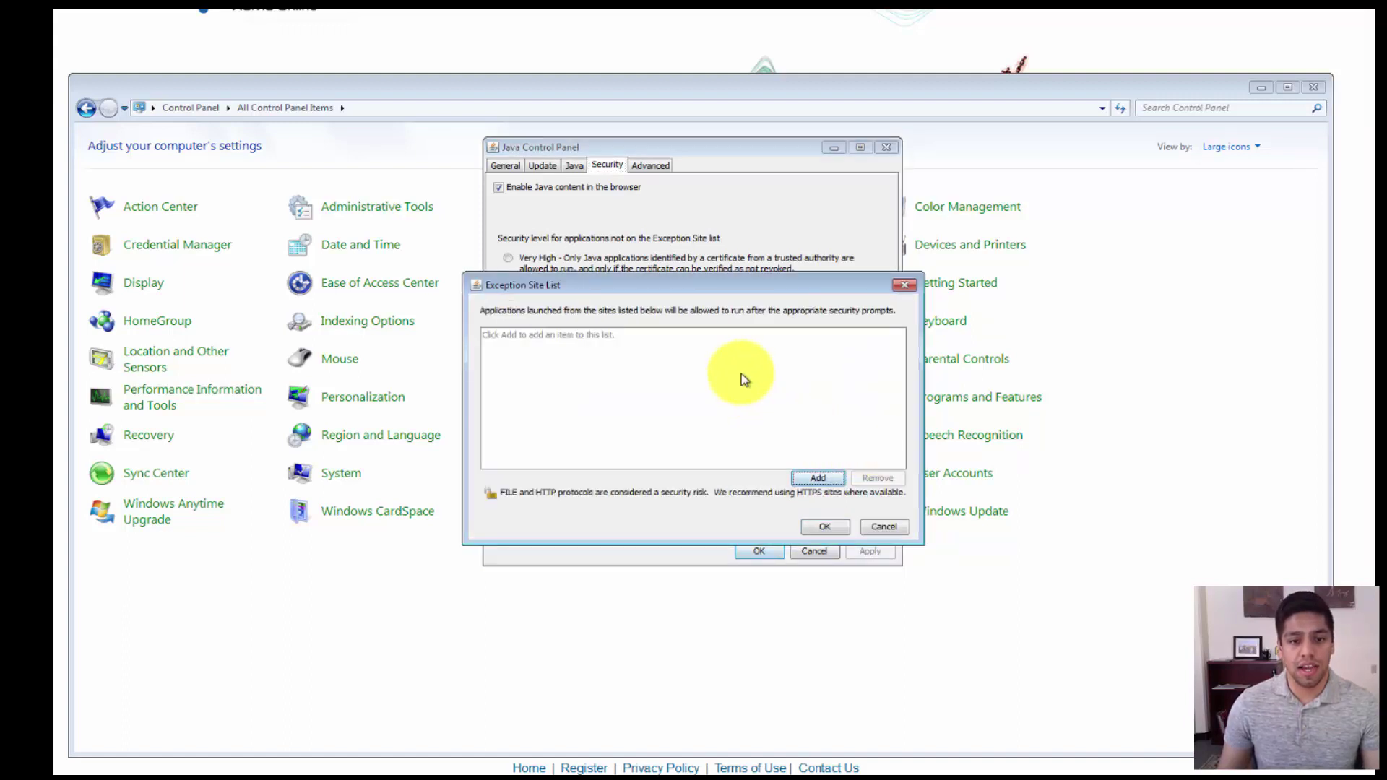
pyautogui.moveTo(718, 292); pyautogui.dragTo(705, 264)
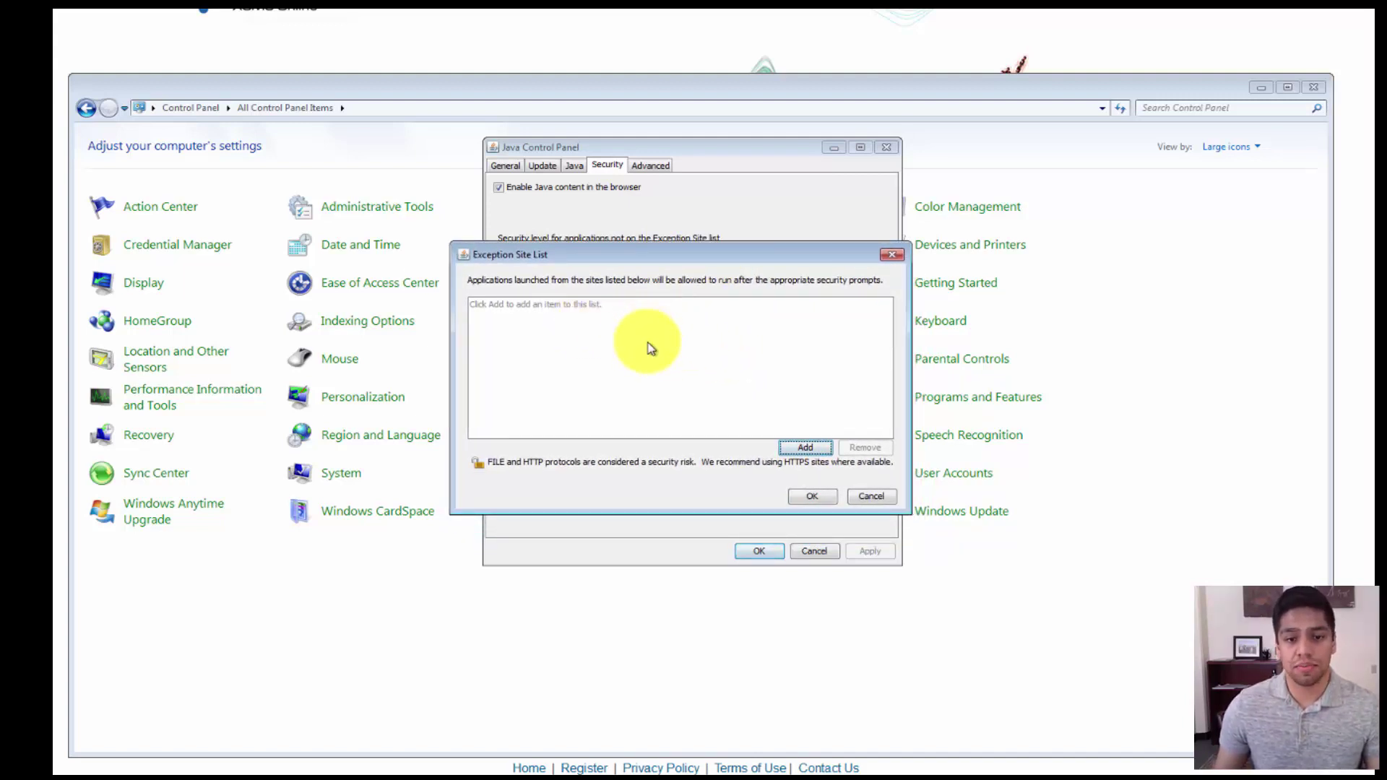
pyautogui.click(804, 449)
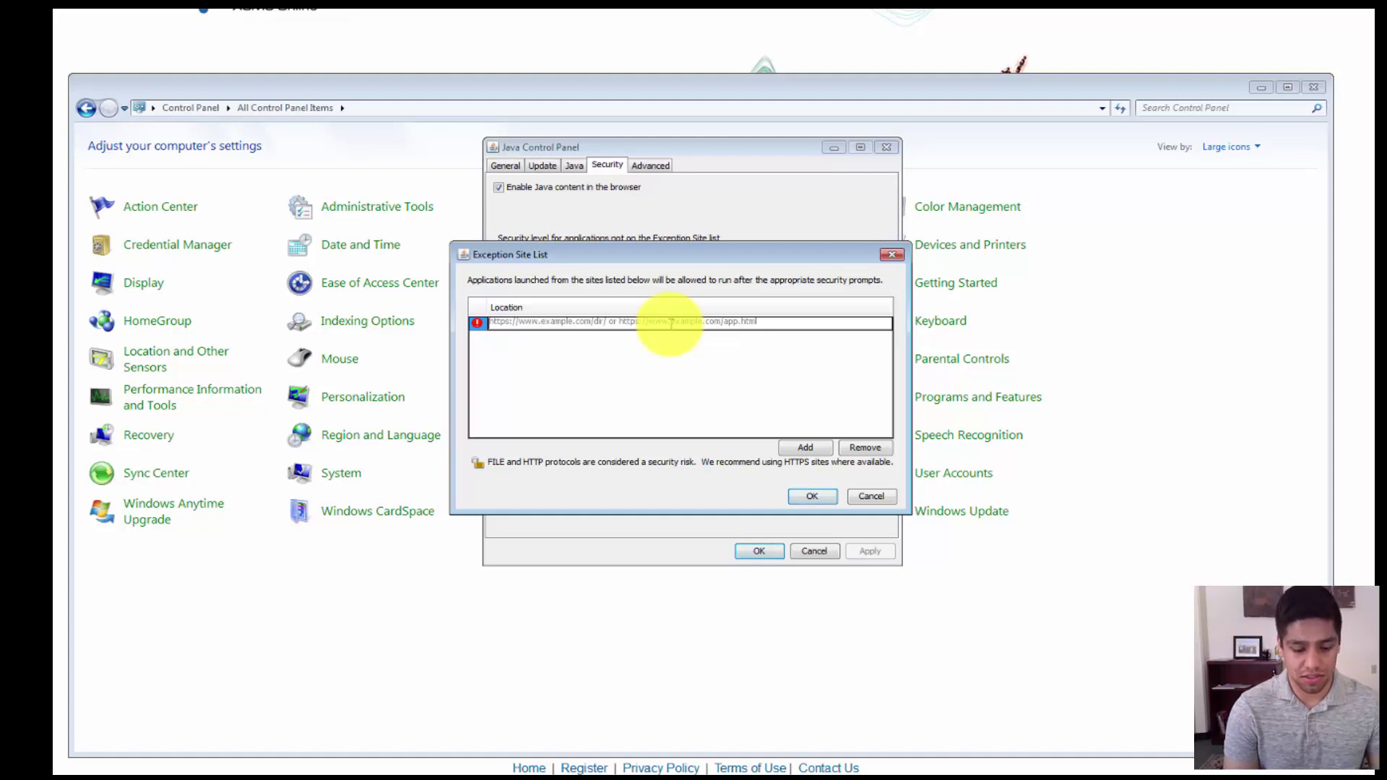
pyautogui.write('htt')
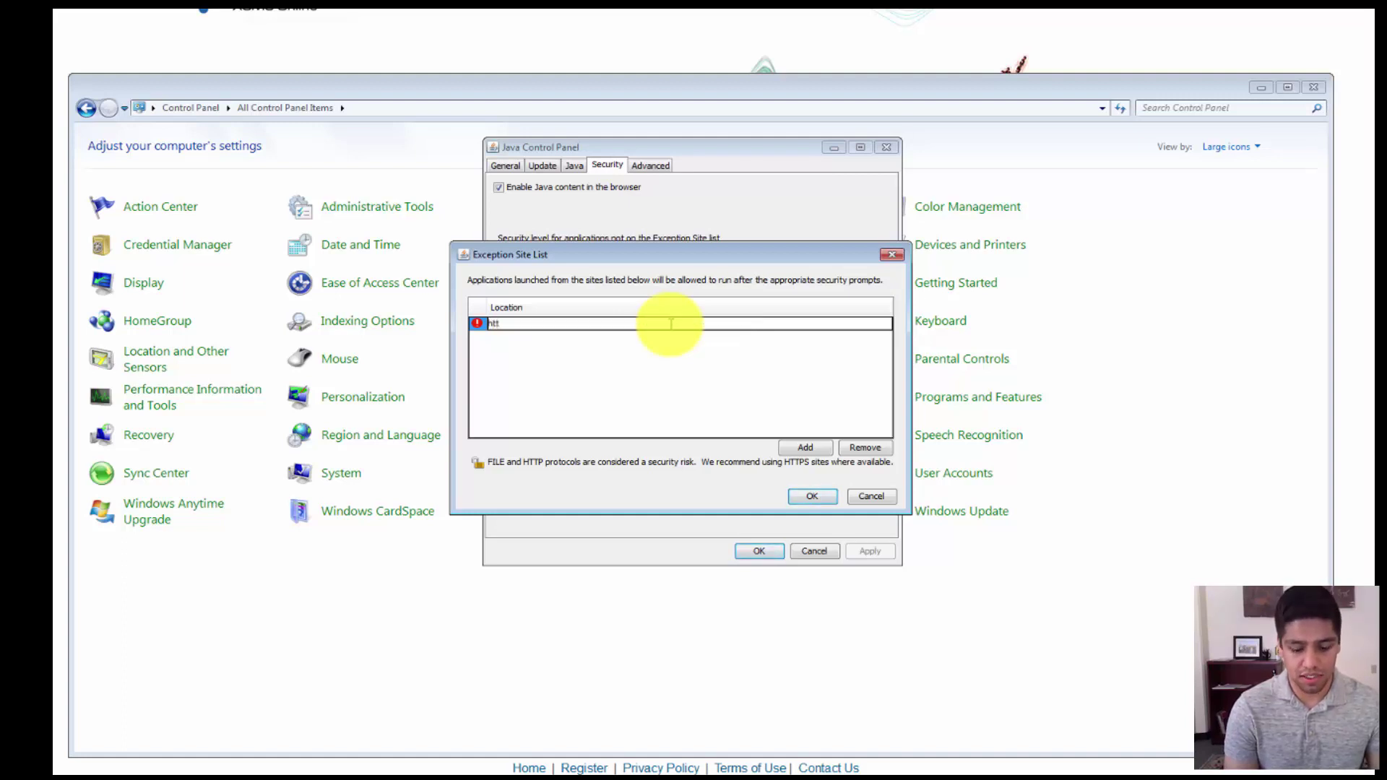
pyautogui.write('ps:')
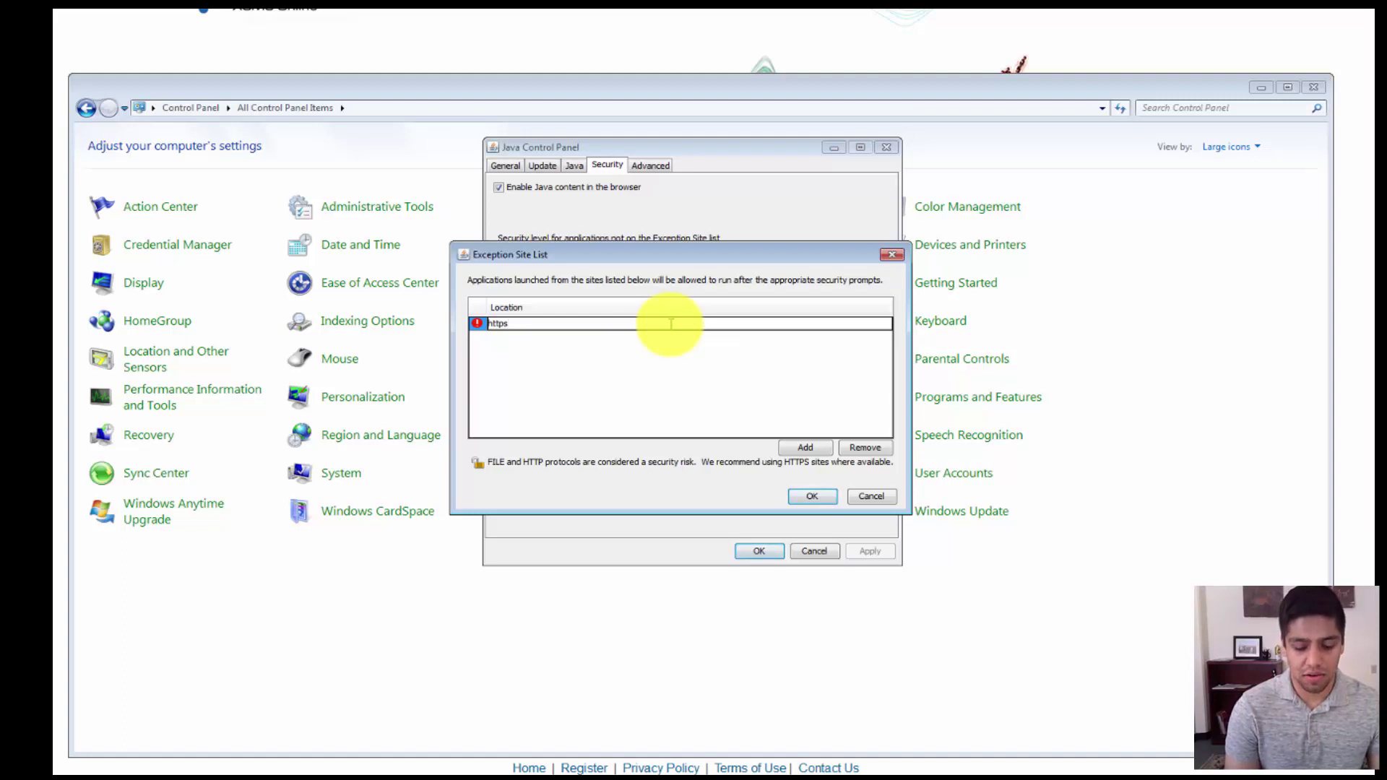
pyautogui.write('//')
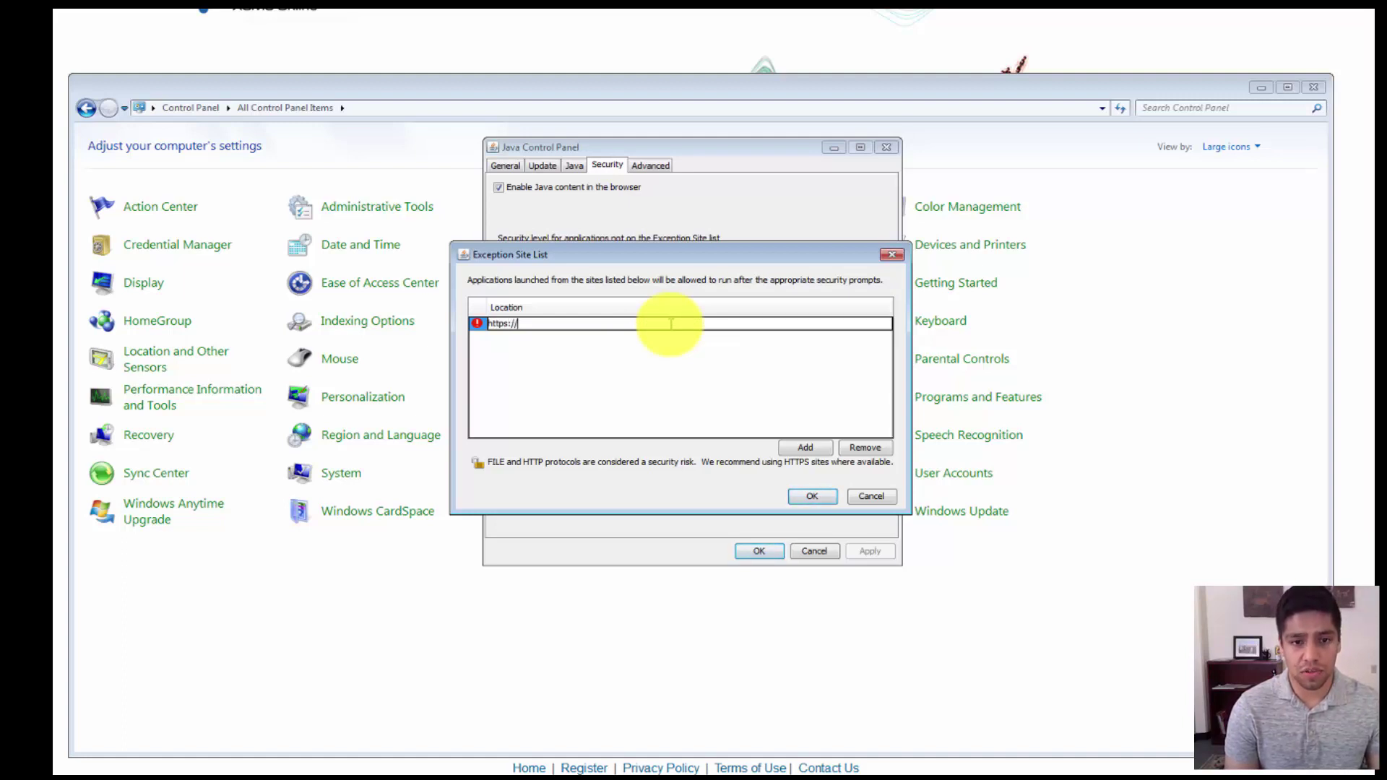
pyautogui.write('xcmsonline')
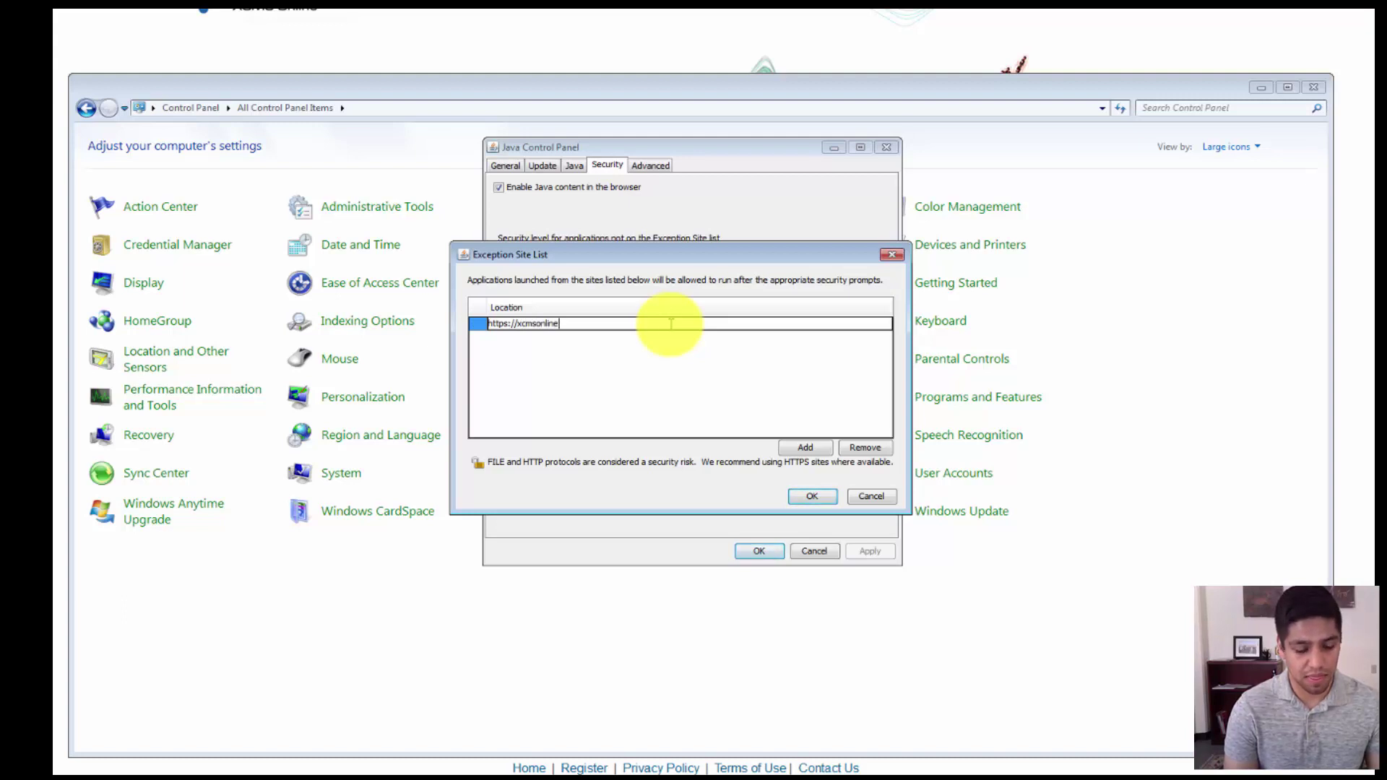
pyautogui.write('.scripps.edu')
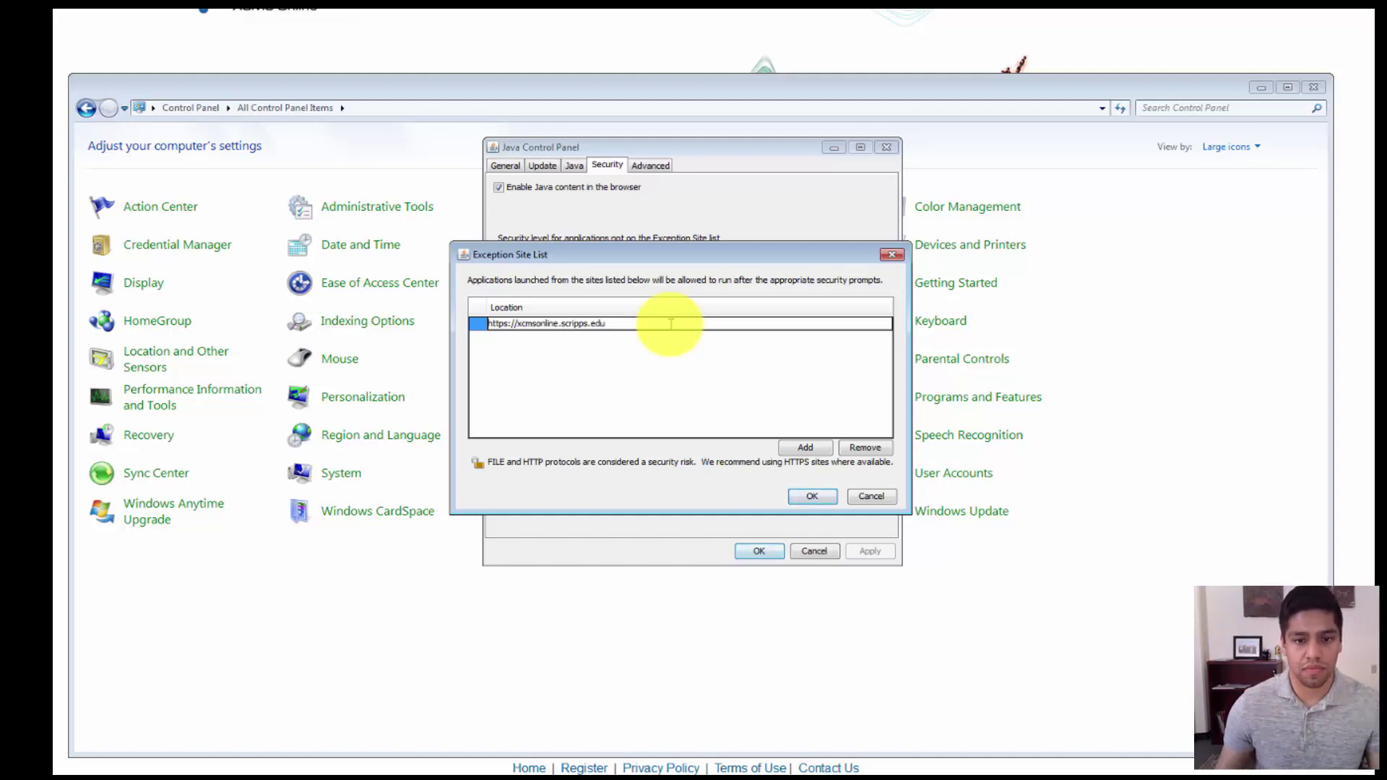
pyautogui.click(812, 452)
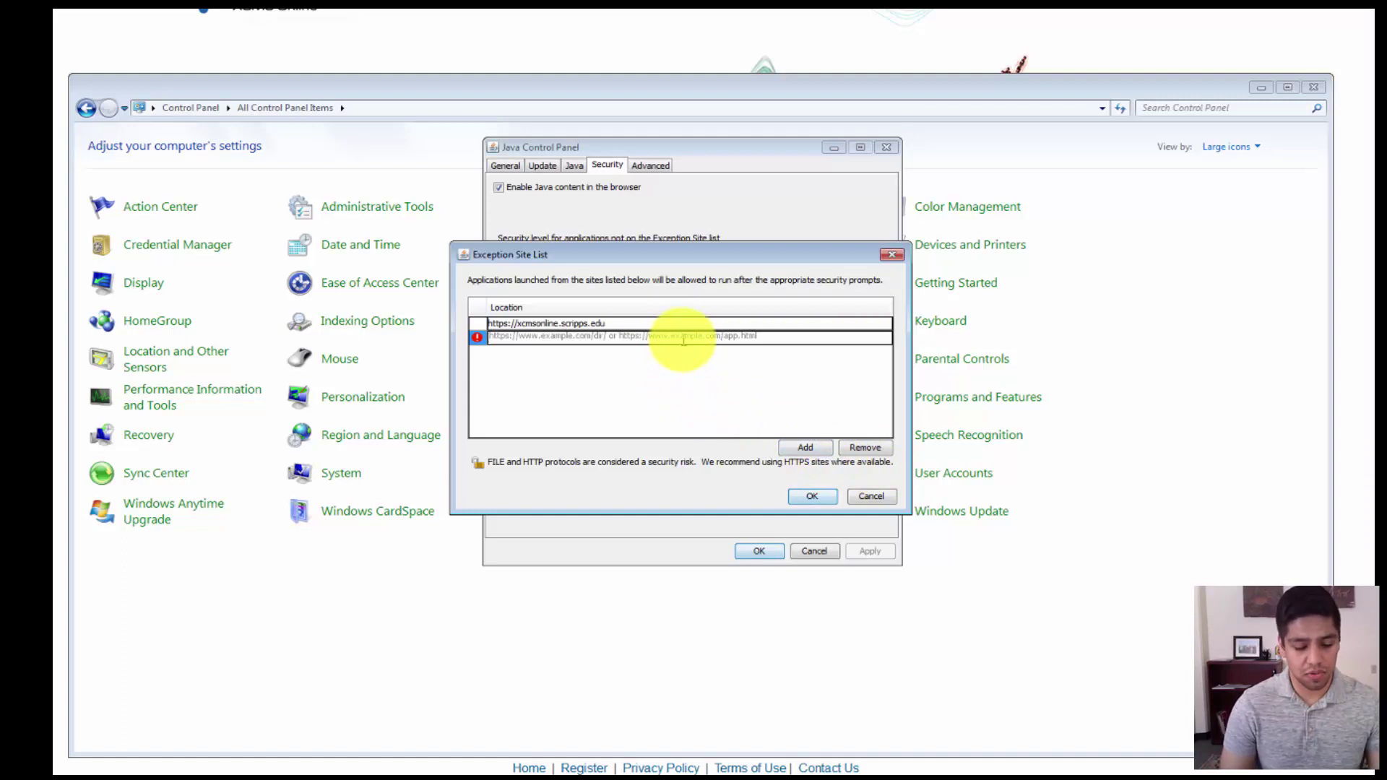
pyautogui.write('htt')
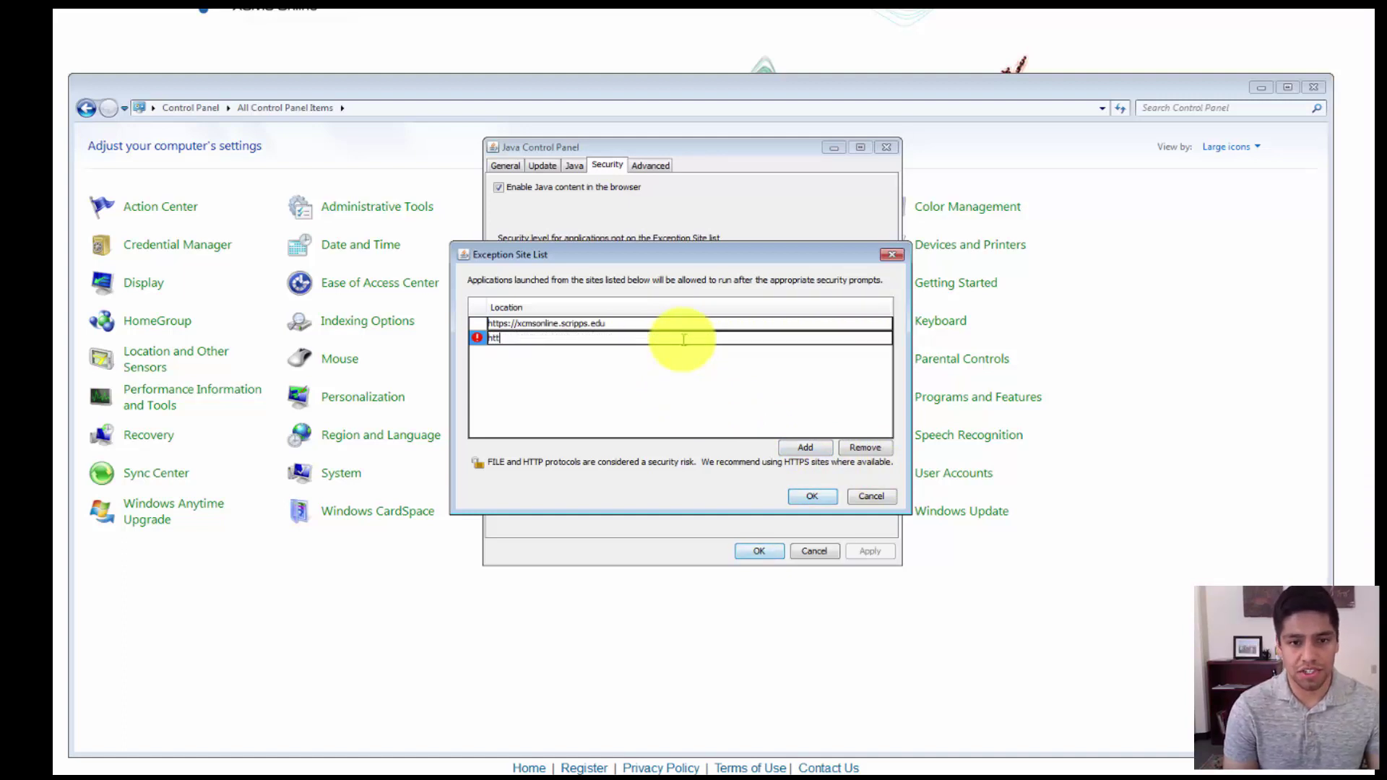
pyautogui.write('ps')
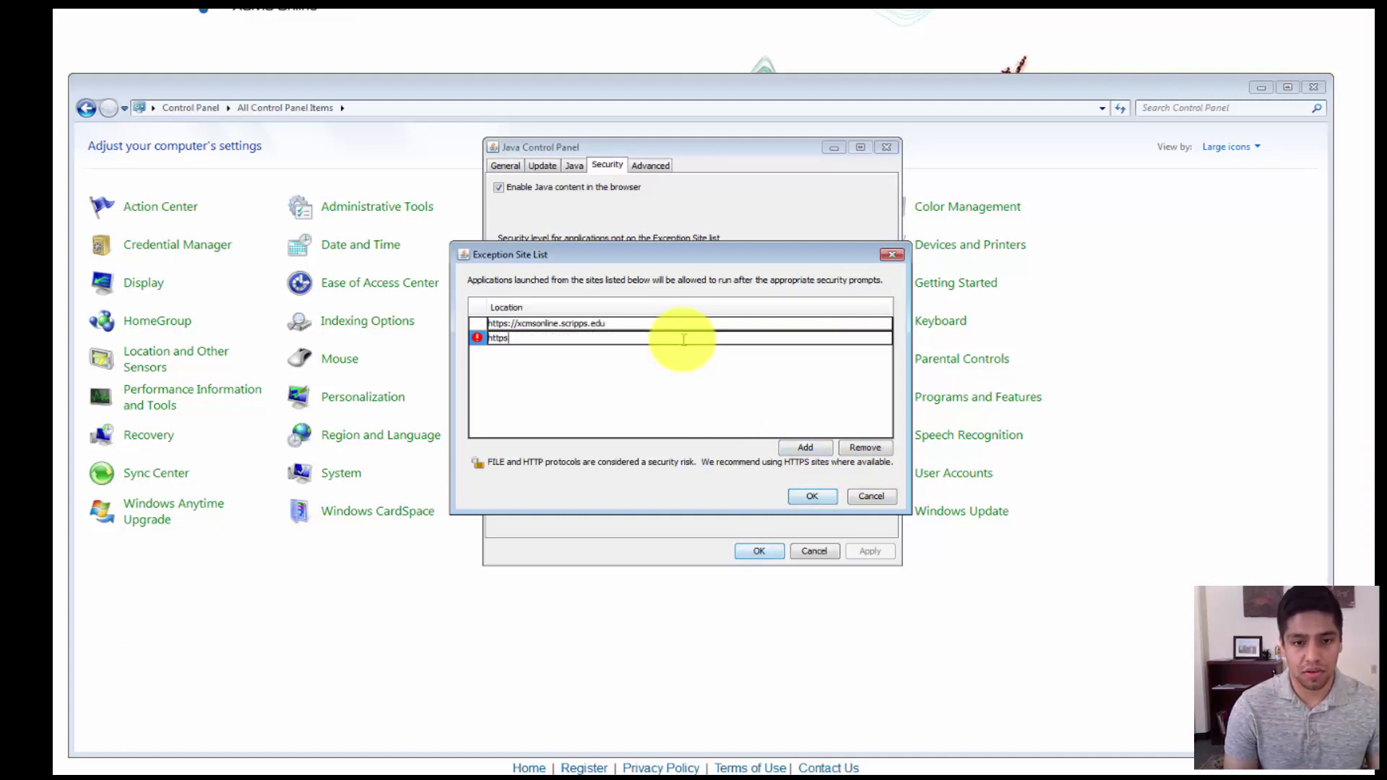
pyautogui.write('://')
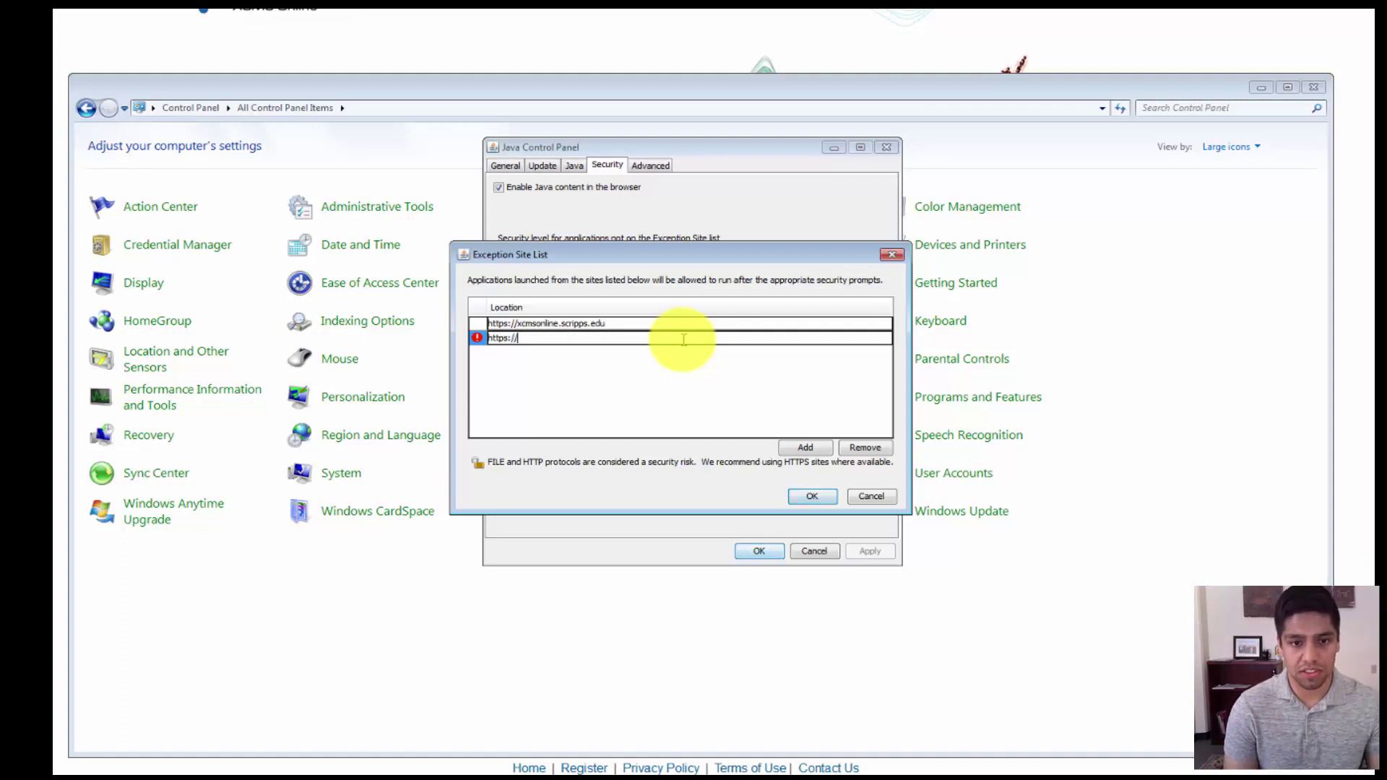
pyautogui.write('xcmsonline')
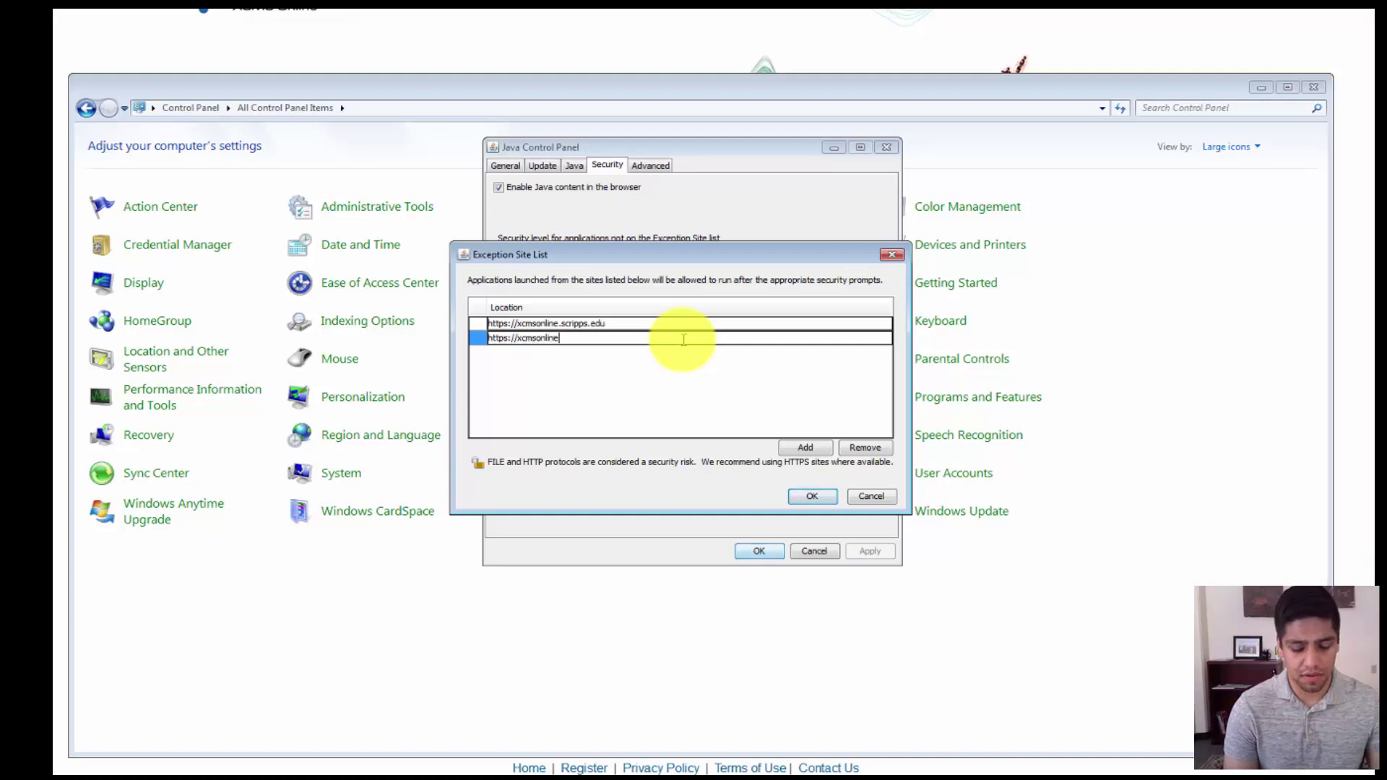
pyautogui.write('1.scrippse.du')
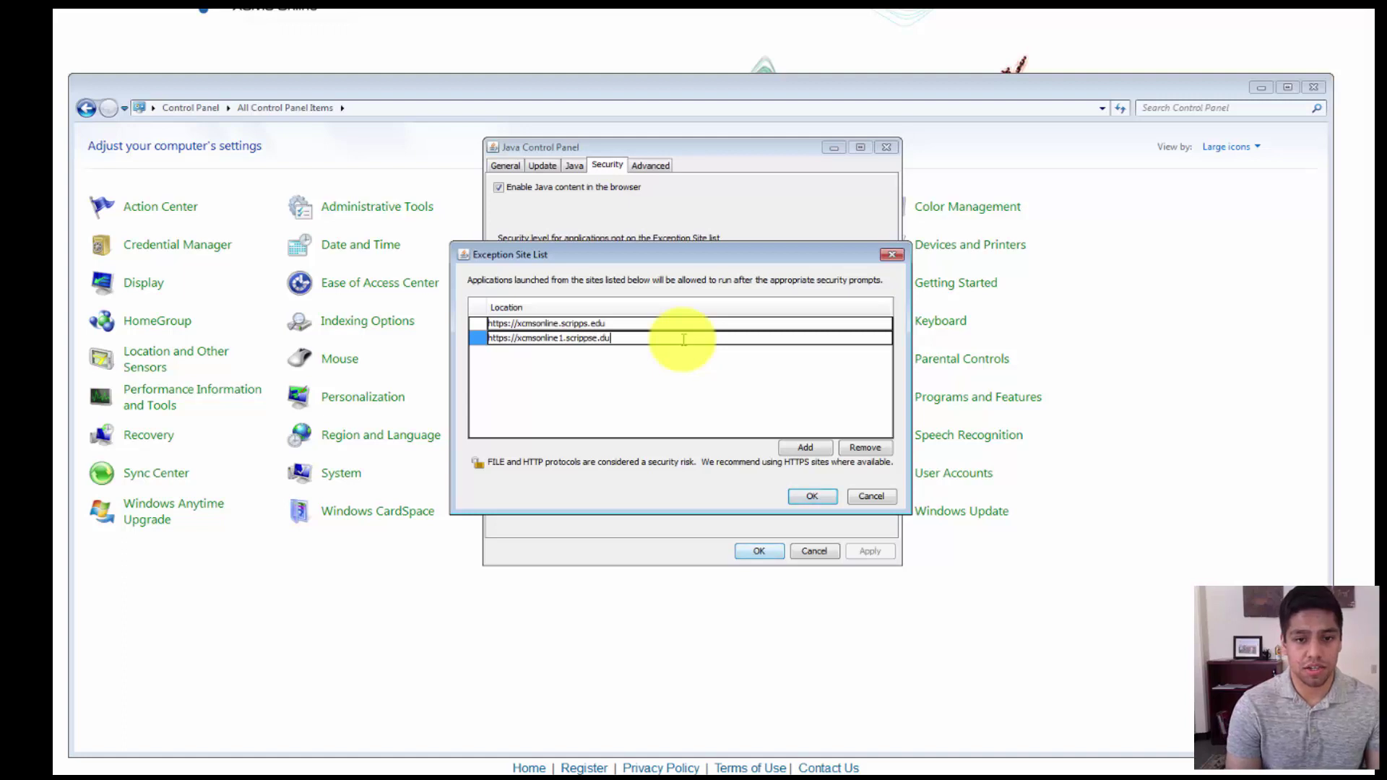
pyautogui.press('BackSpace')
pyautogui.press('BackSpace')
pyautogui.write('edu')
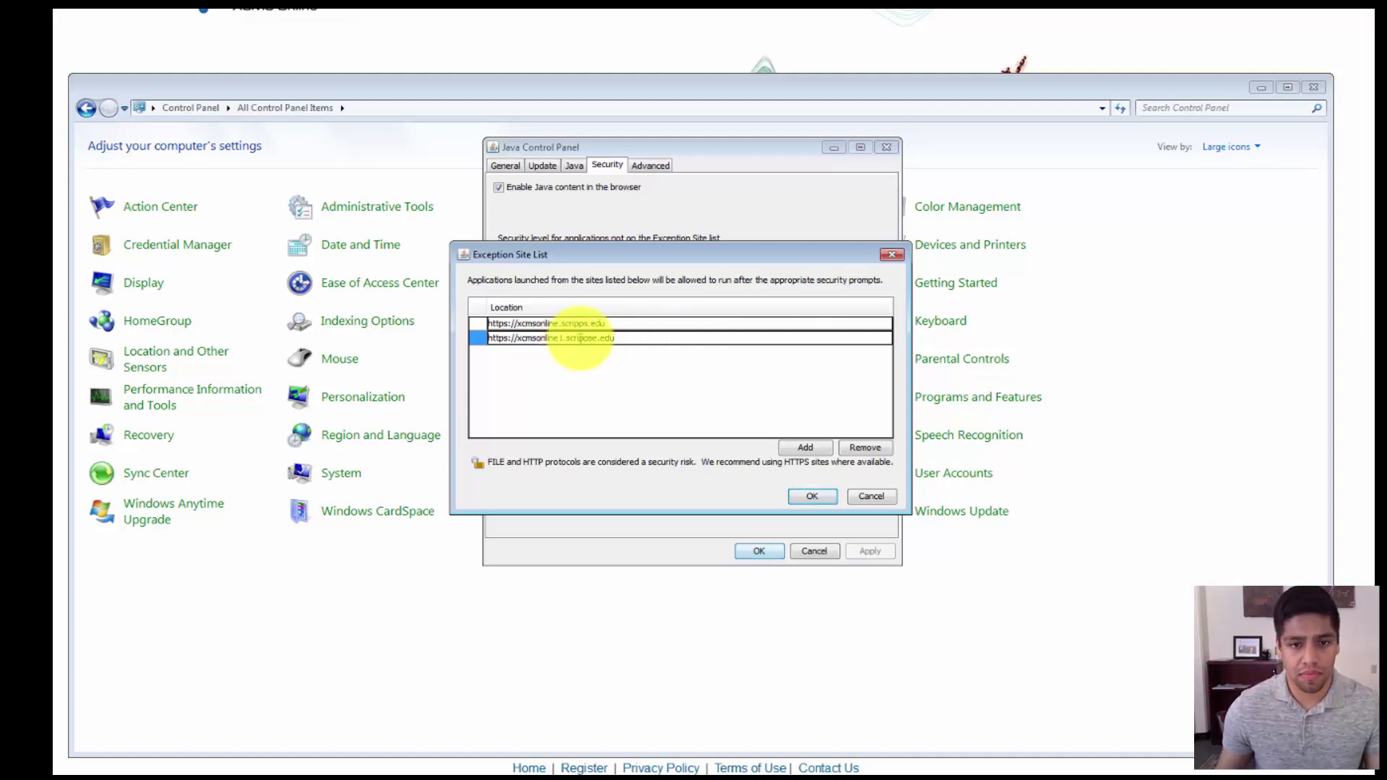
pyautogui.click(593, 337)
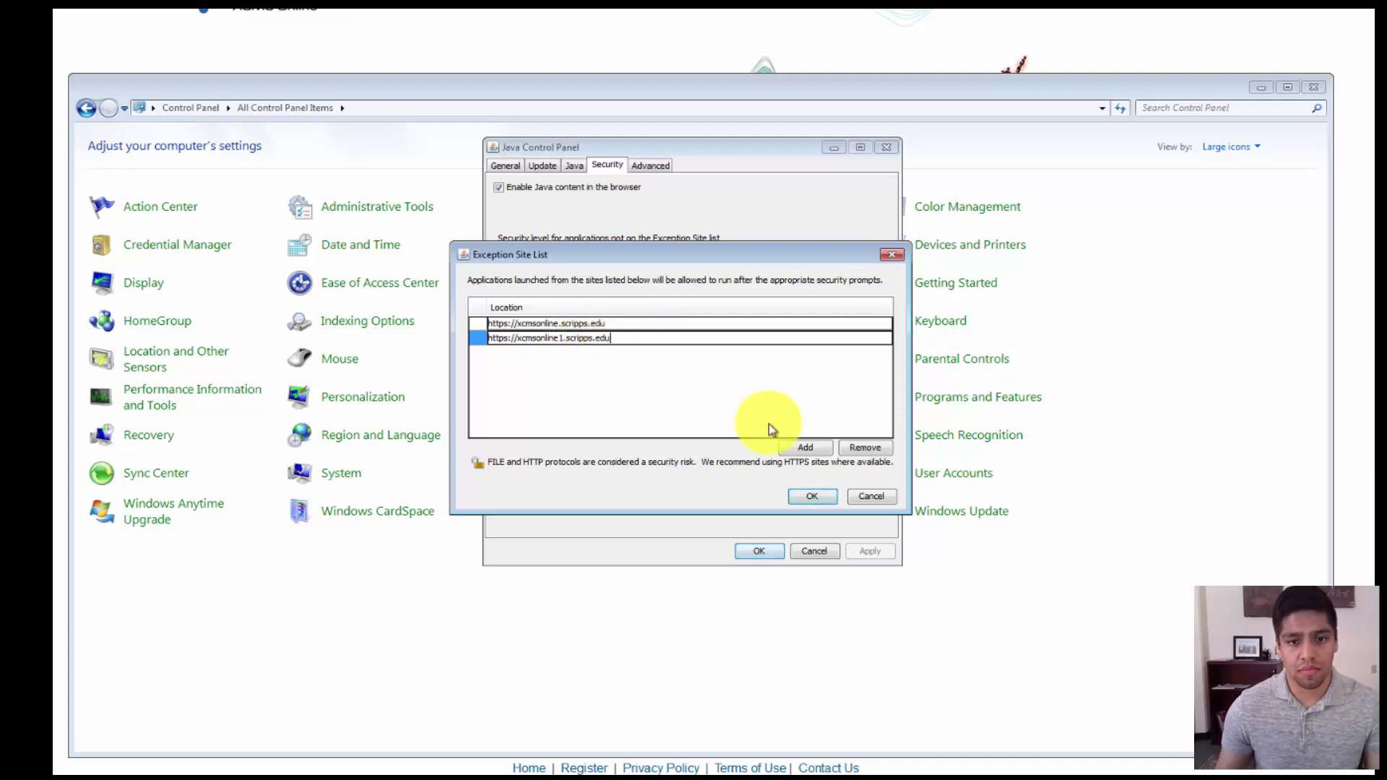
pyautogui.click(815, 449)
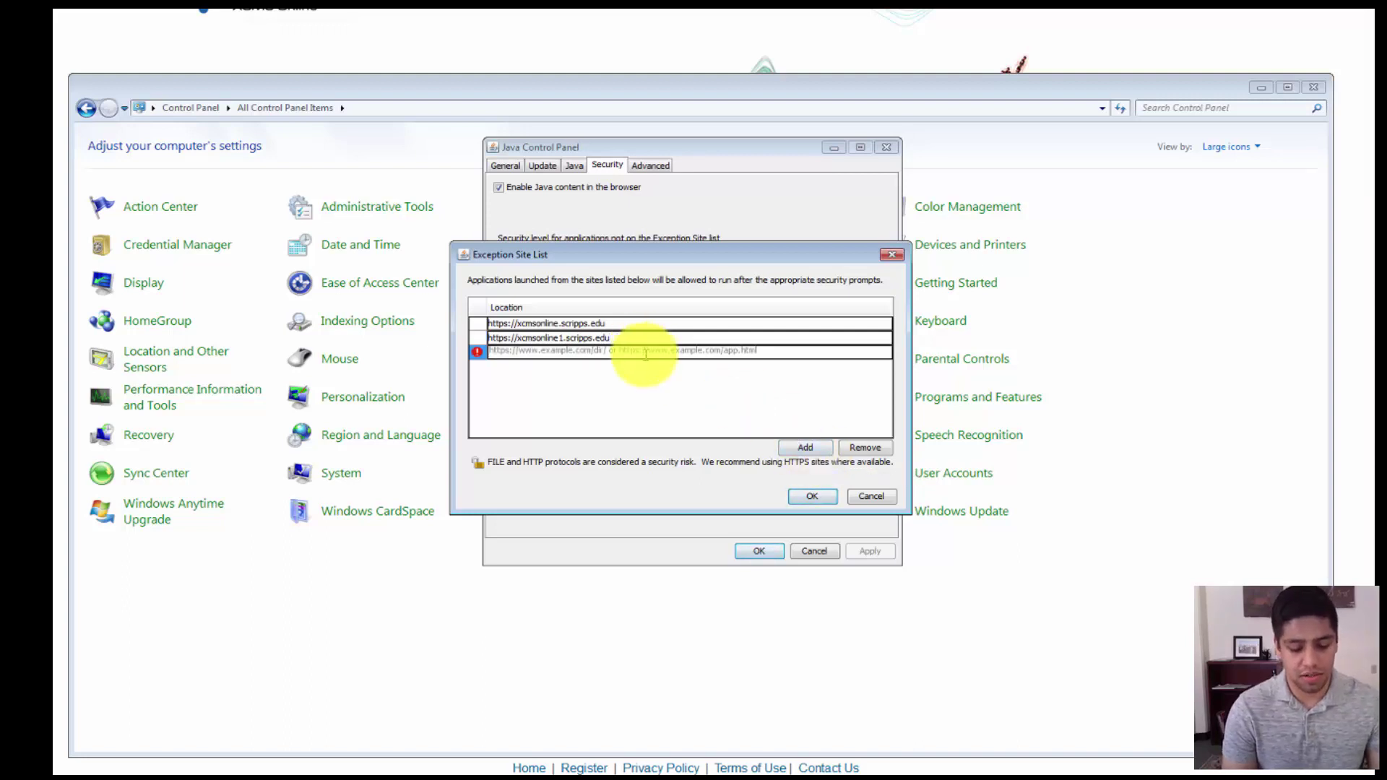
pyautogui.write('https:')
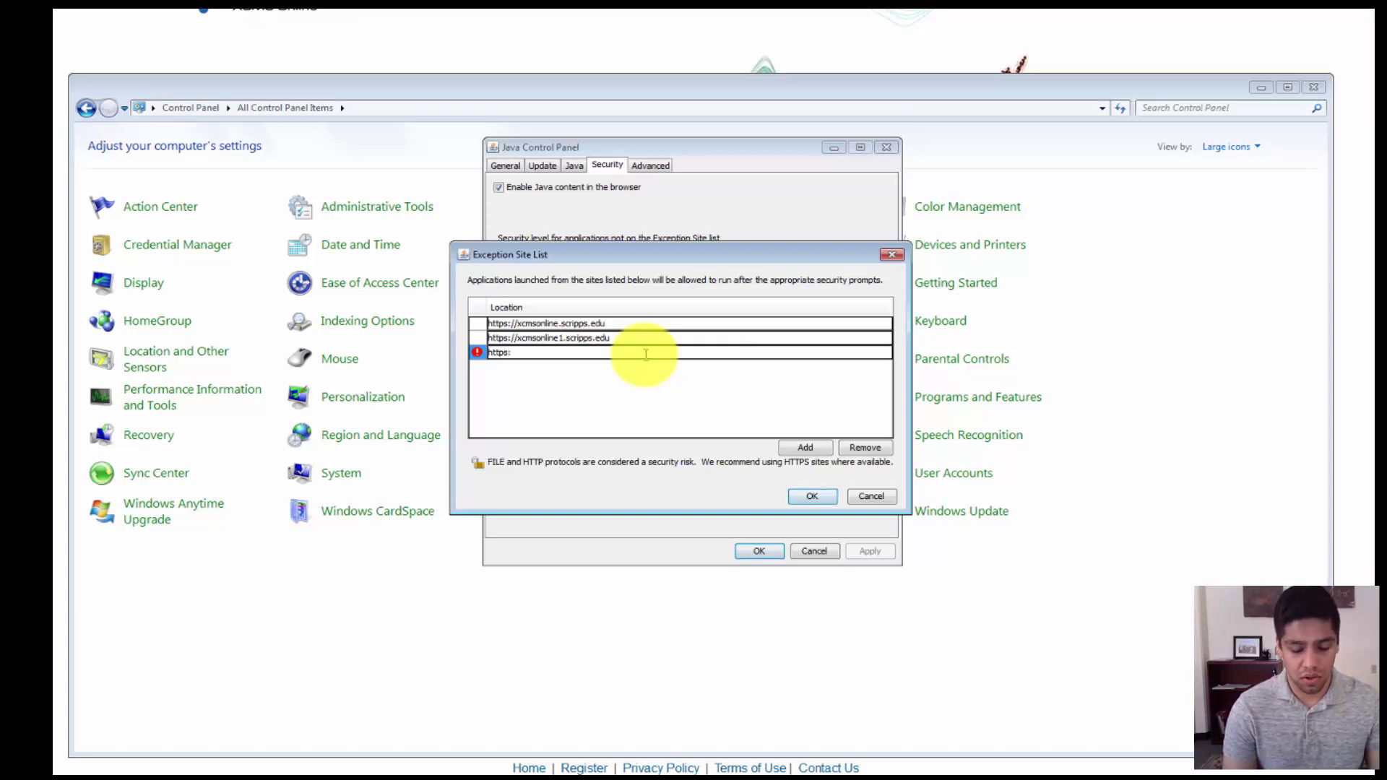
pyautogui.write('//xcmsonlin')
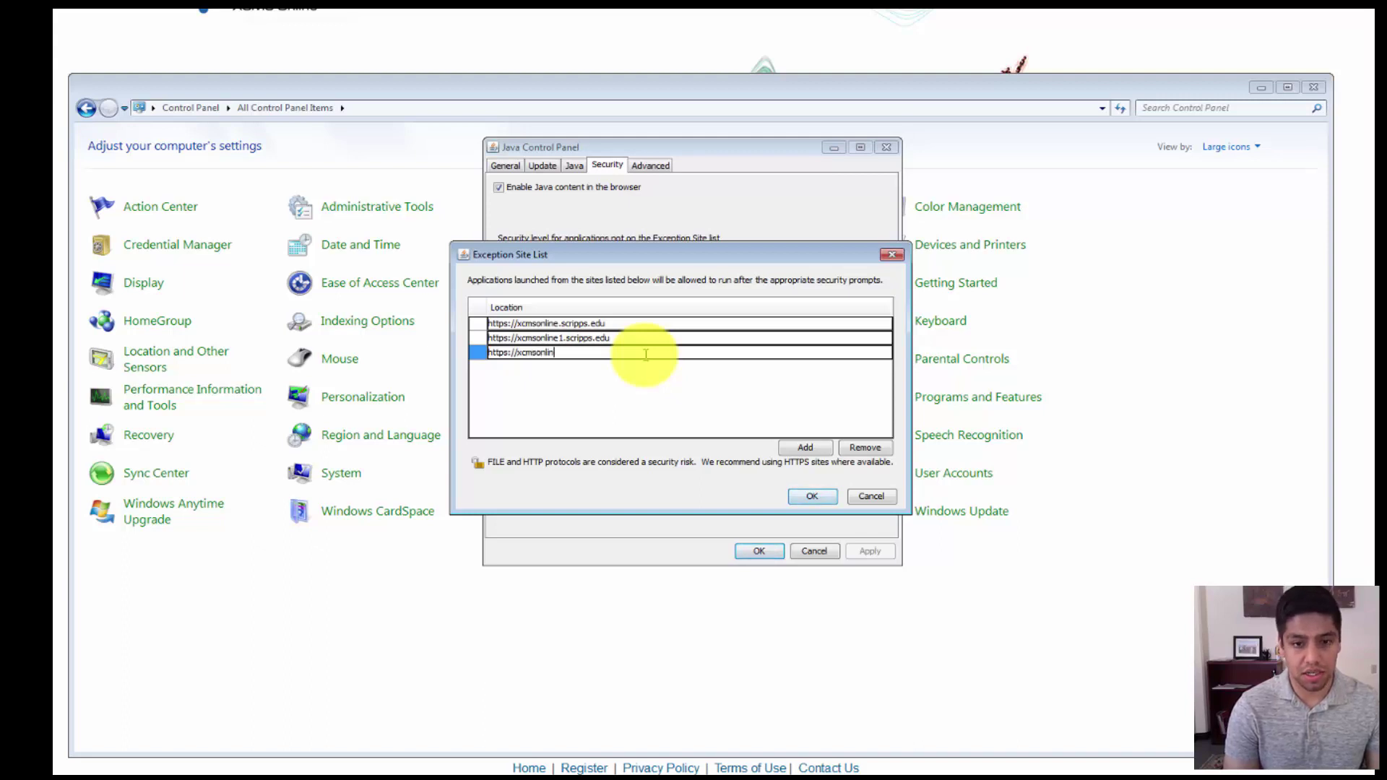
pyautogui.write('e2')
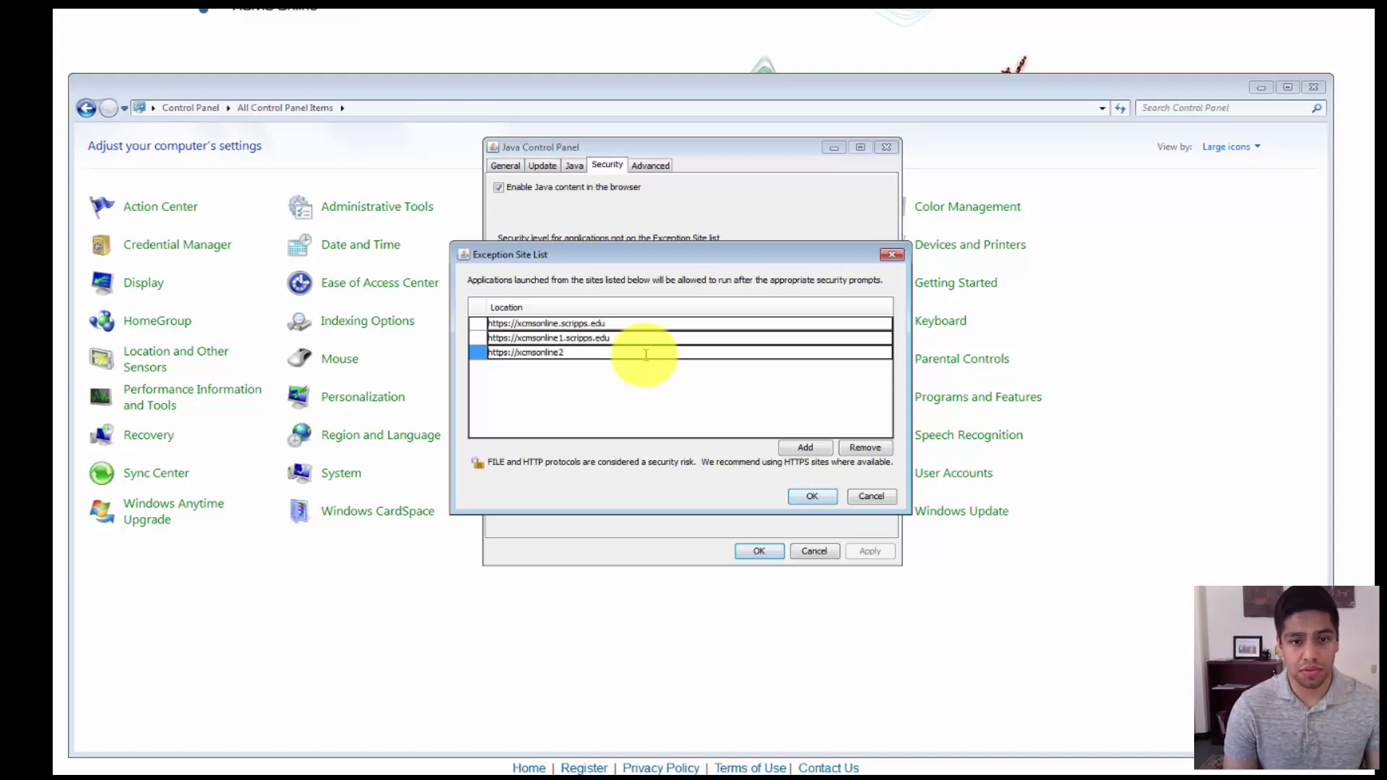
pyautogui.write('.scrippse.du')
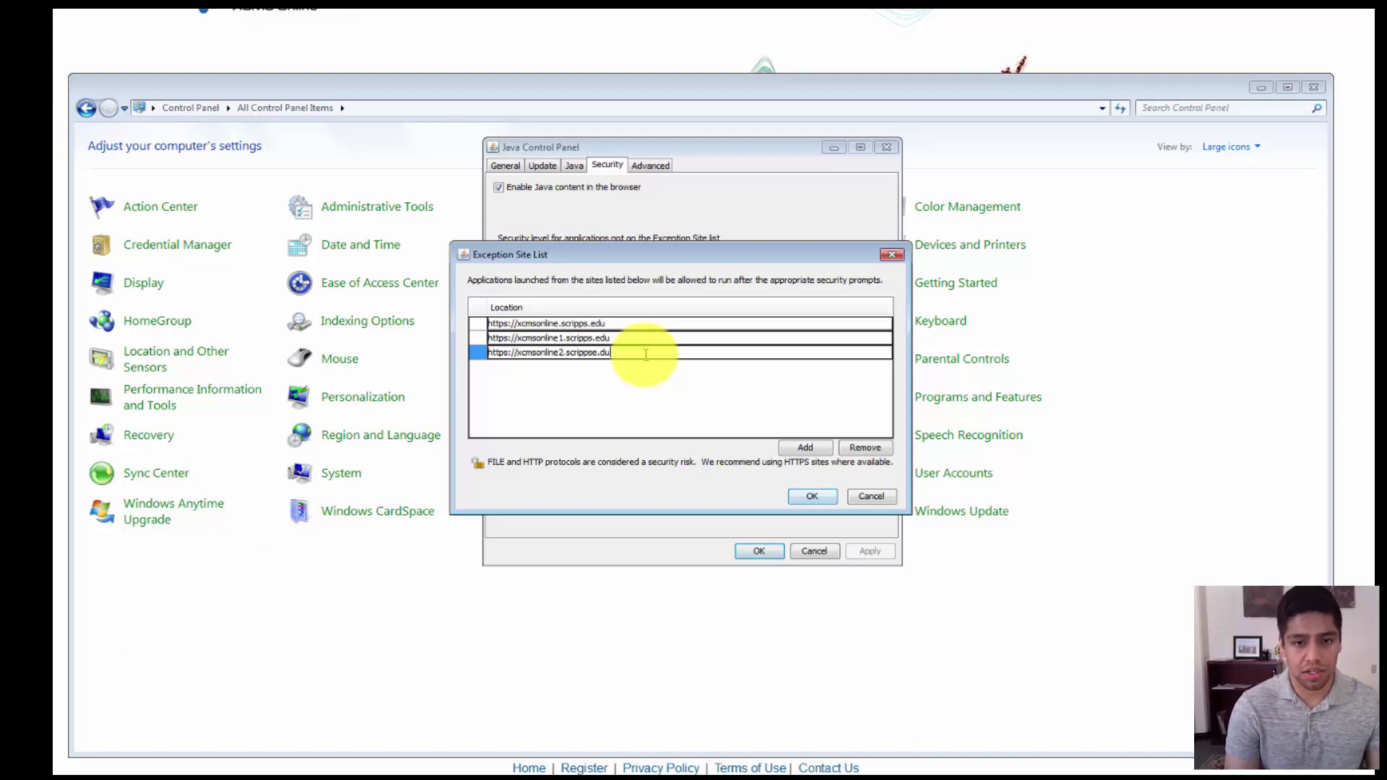
pyautogui.press('BackSpace')
pyautogui.press('BackSpace')
pyautogui.press('BackSpace')
pyautogui.press('BackSpace')
pyautogui.press('BackSpace')
pyautogui.write('s.edu')
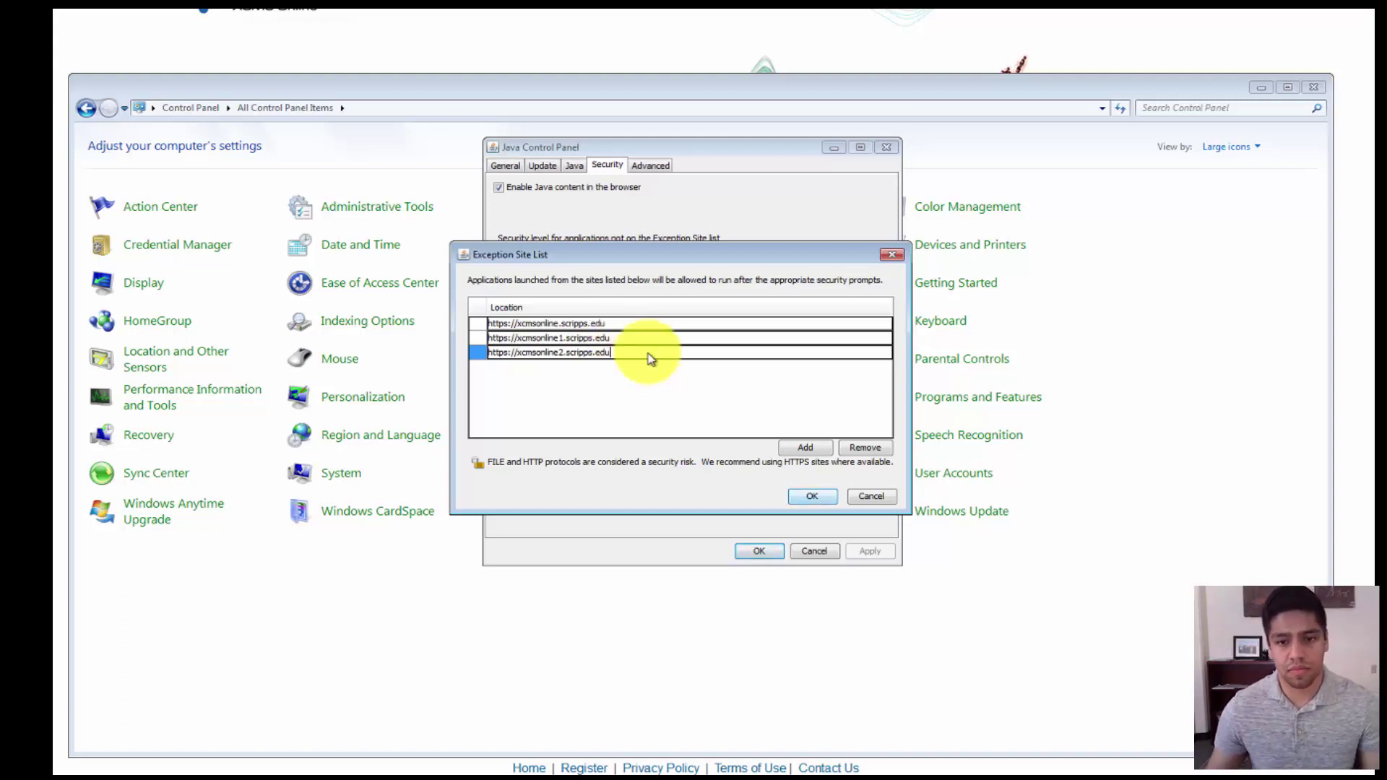
pyautogui.click(825, 497)
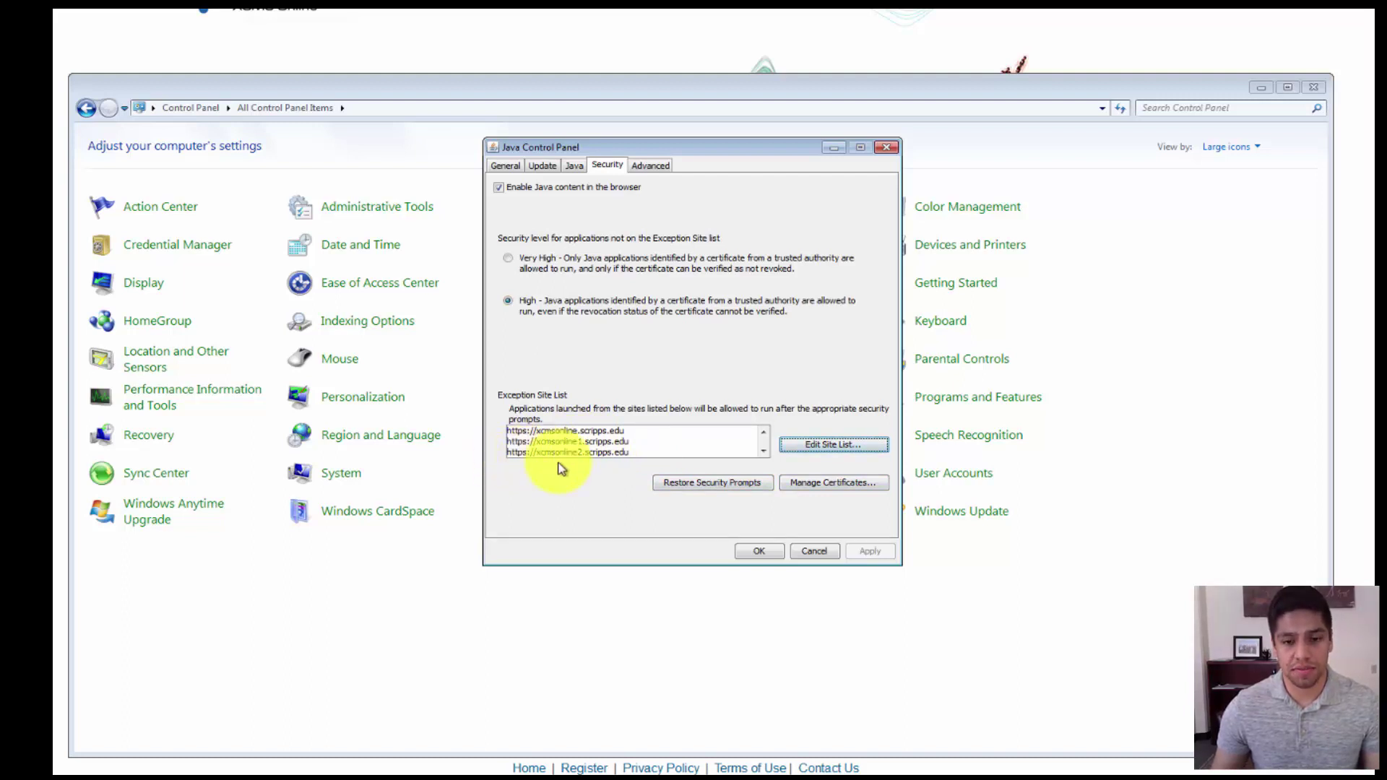
pyautogui.click(759, 552)
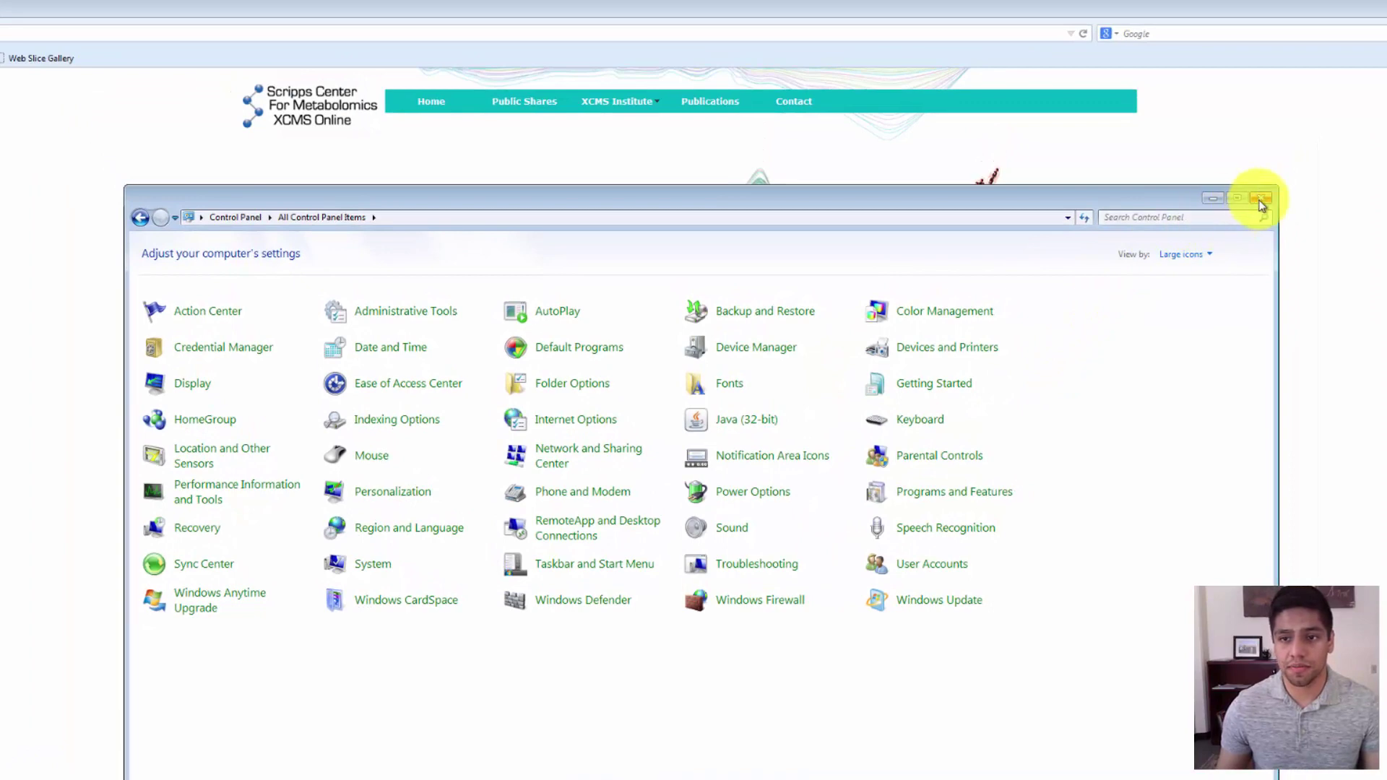
# - Close Control Panel and sign in to XCMS Online with the account e-mail and password
pyautogui.click(1261, 198)
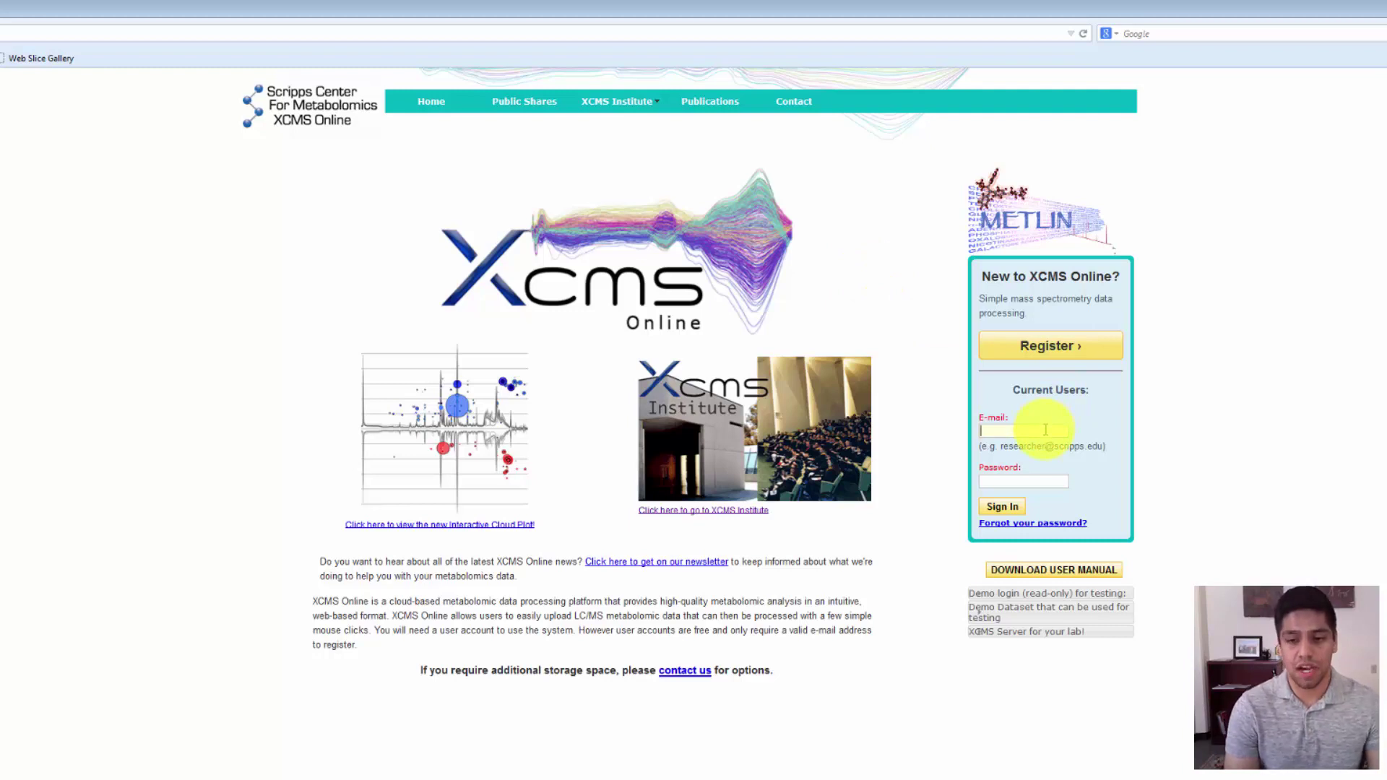
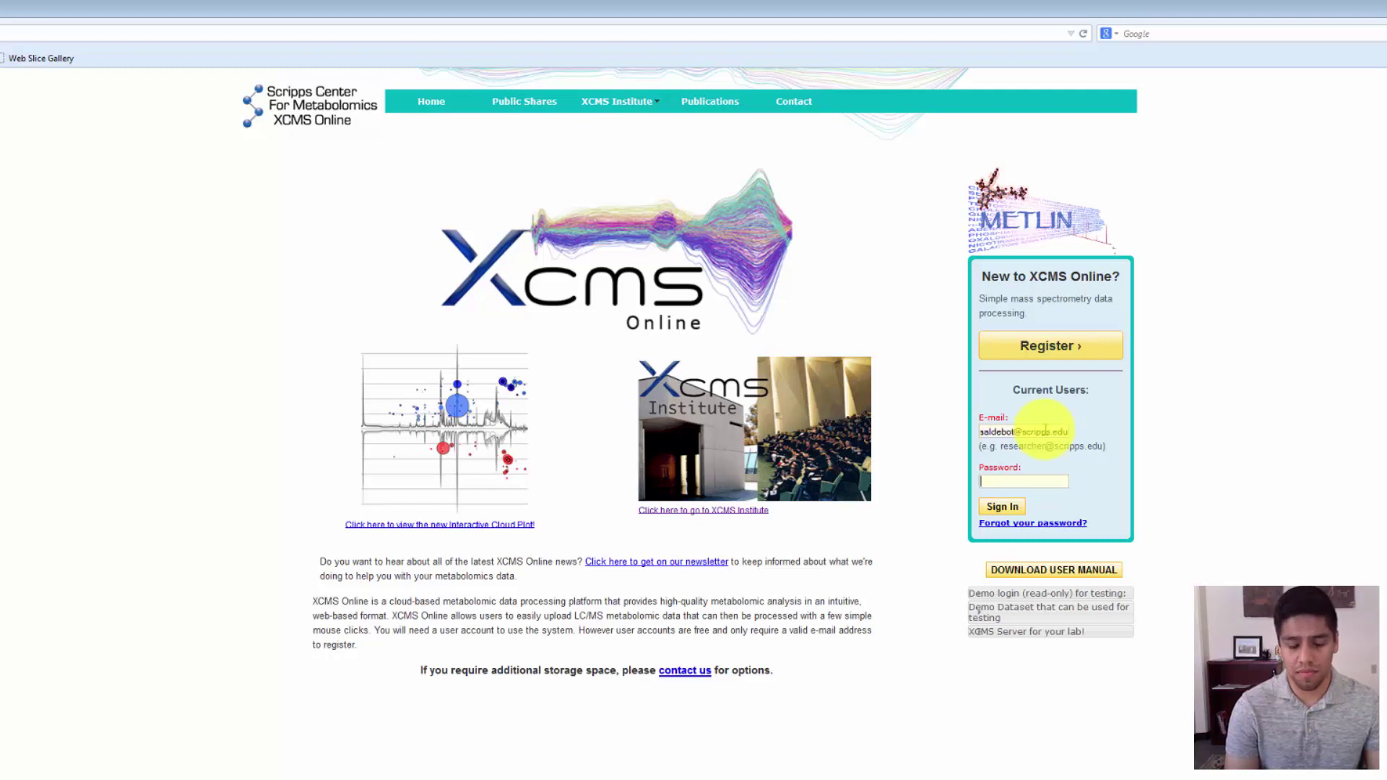
pyautogui.press('Tab')
pyautogui.write('••••••••')
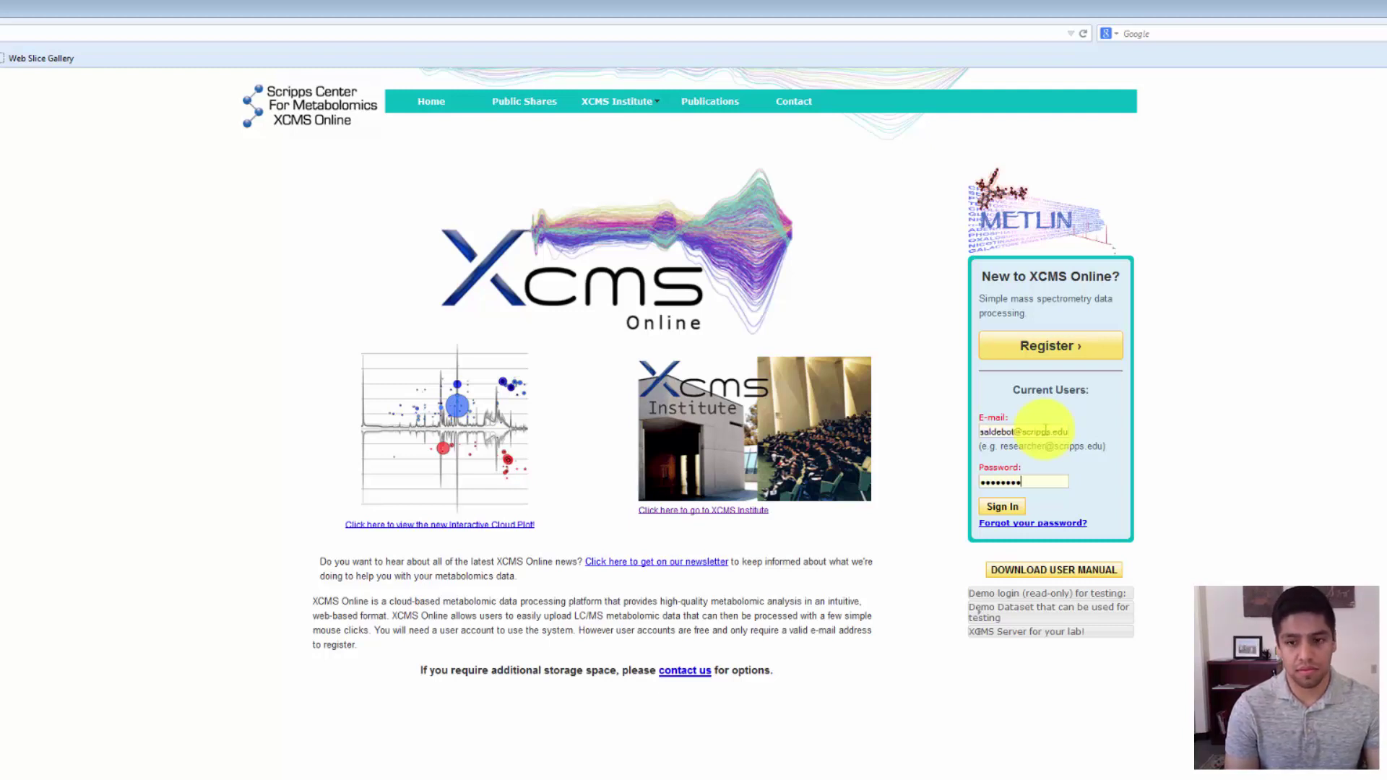
pyautogui.press('Return')
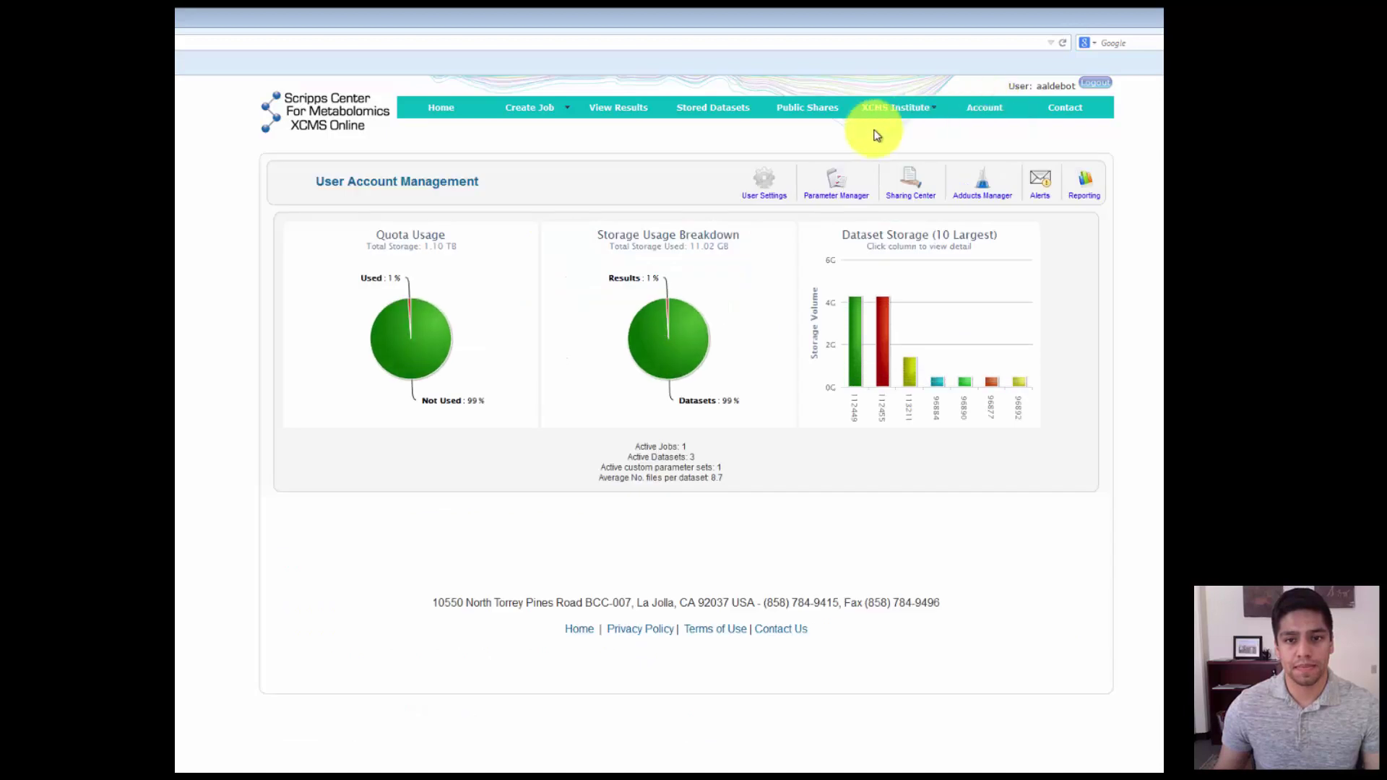
# - Save Java as the Uploader Tech preference in Settings and dismiss the saved notice
pyautogui.click(763, 197)
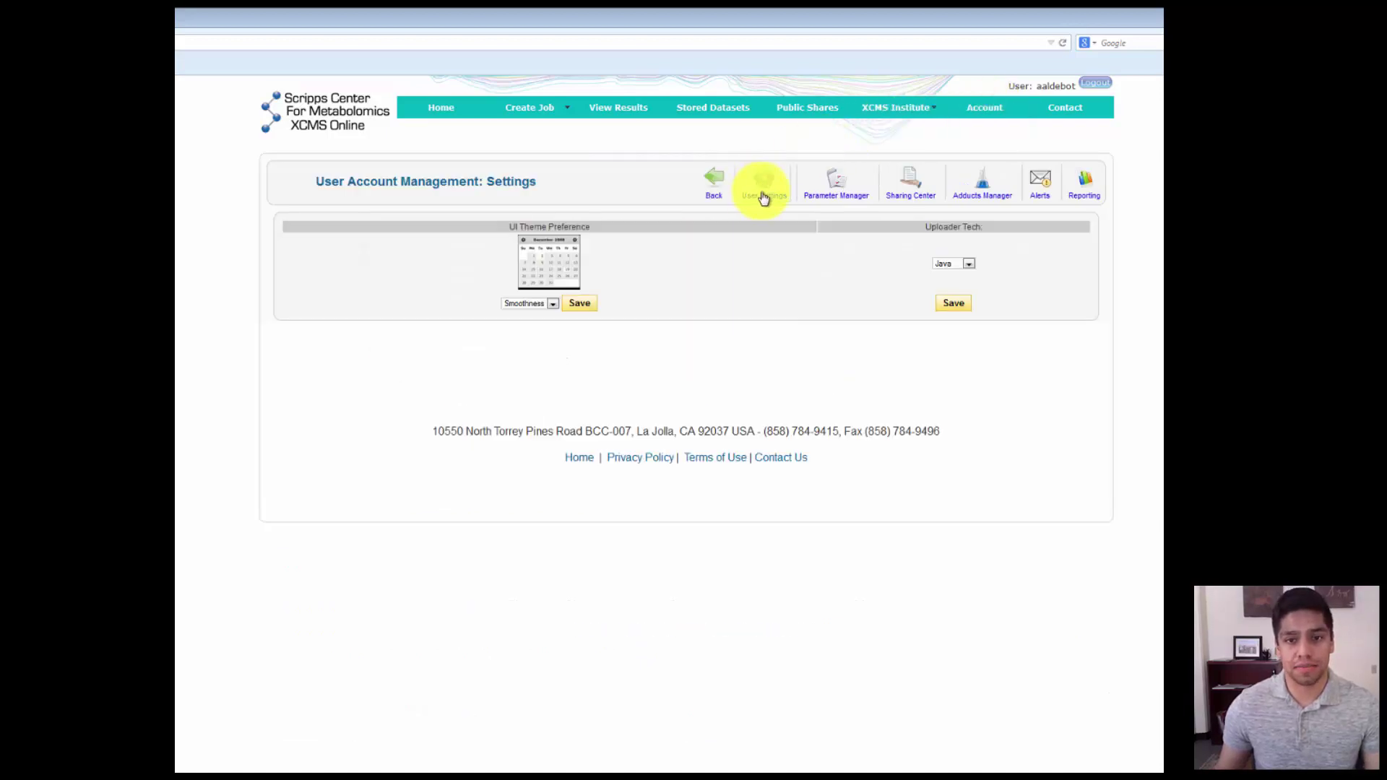
pyautogui.click(969, 264)
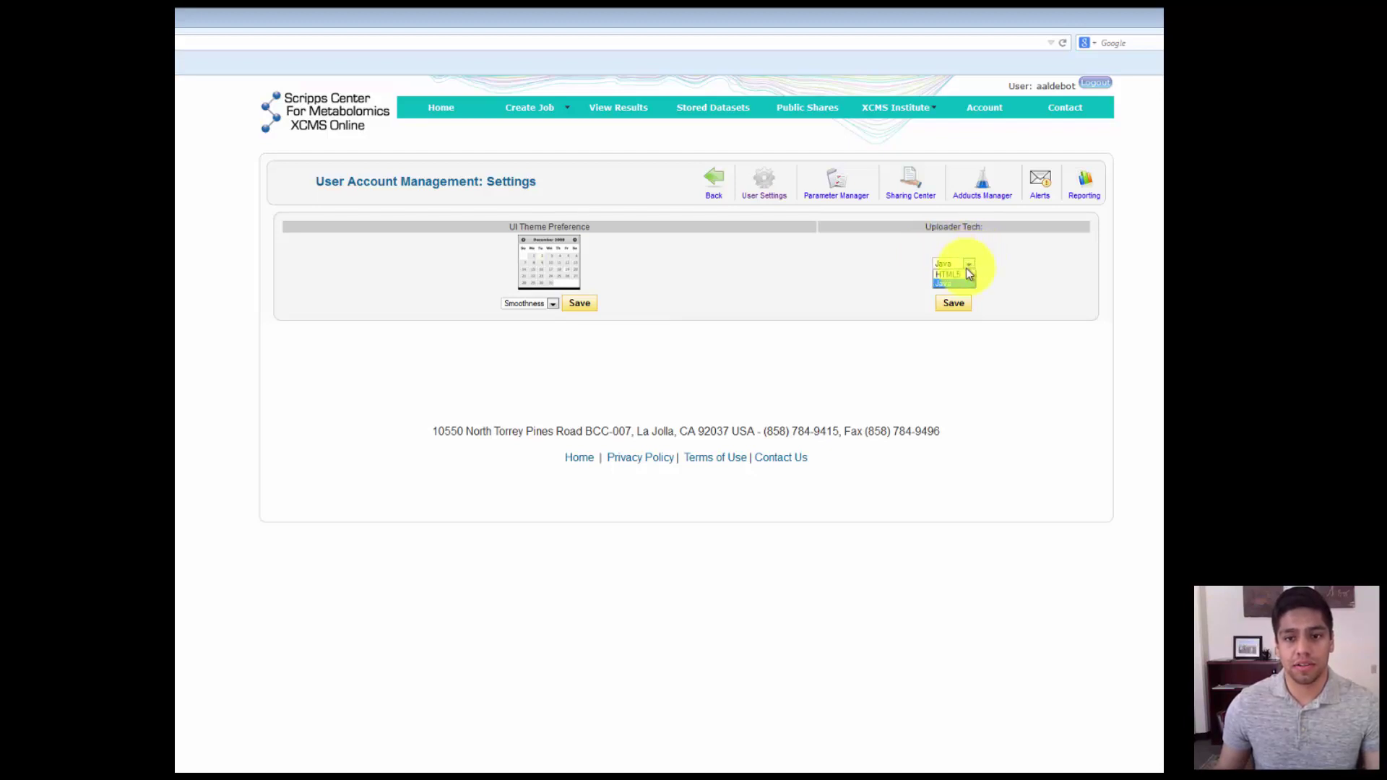
pyautogui.click(971, 266)
pyautogui.click(973, 268)
pyautogui.click(973, 268)
pyautogui.click(969, 269)
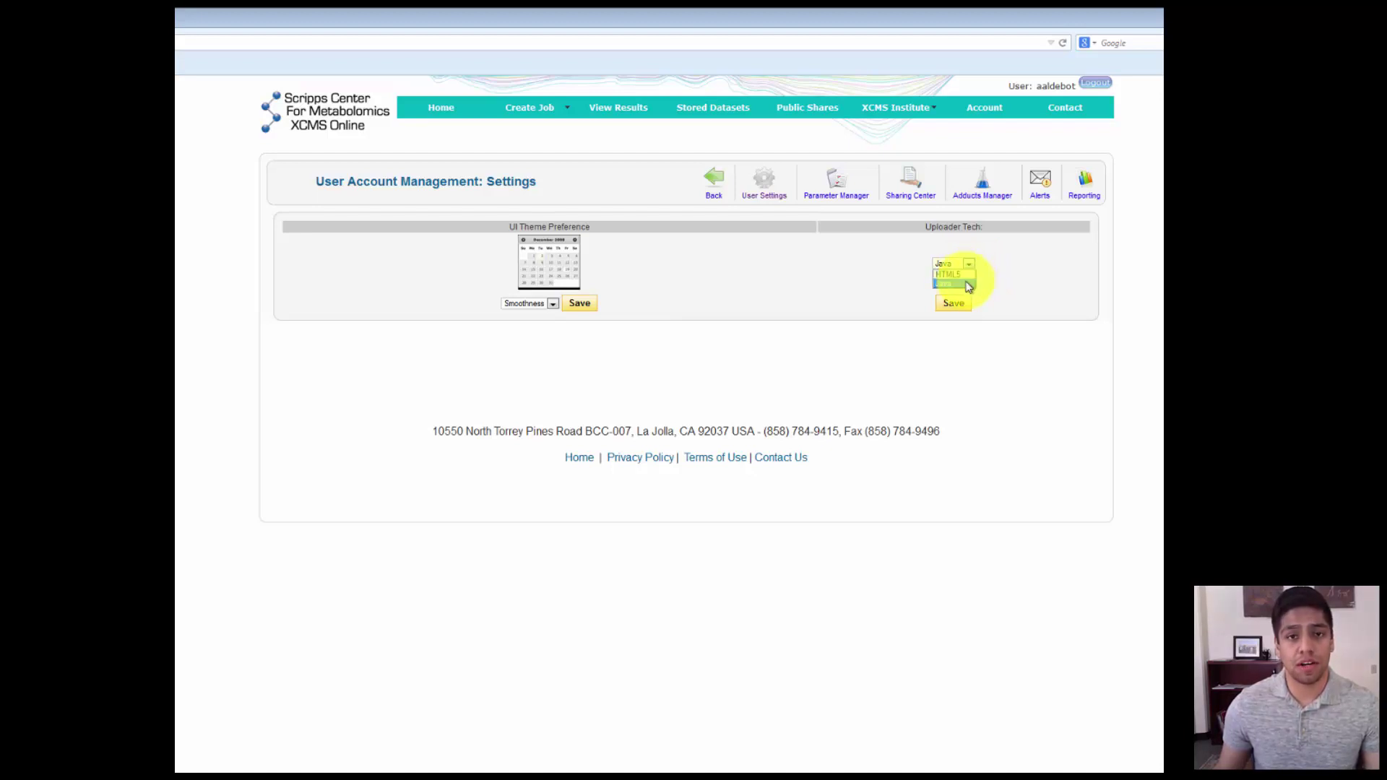
pyautogui.click(965, 283)
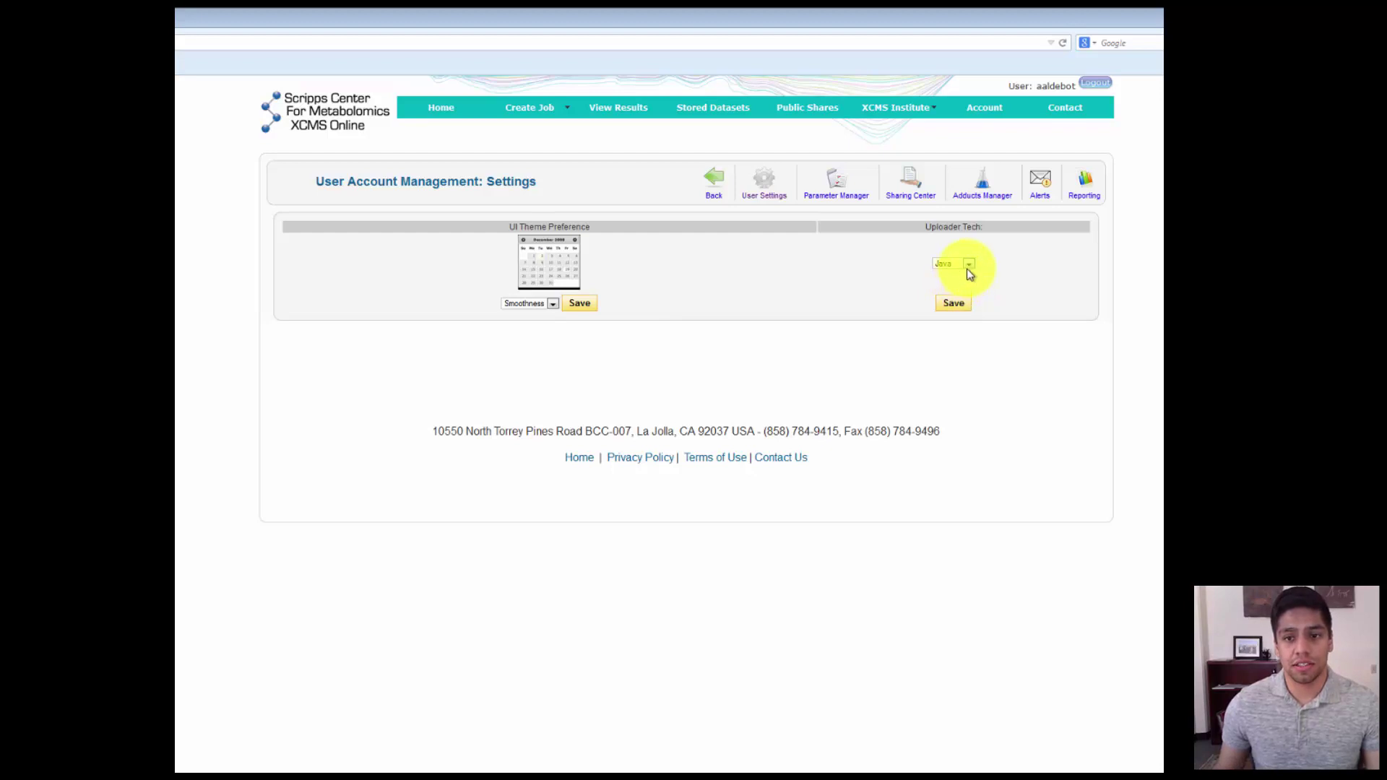
pyautogui.click(961, 304)
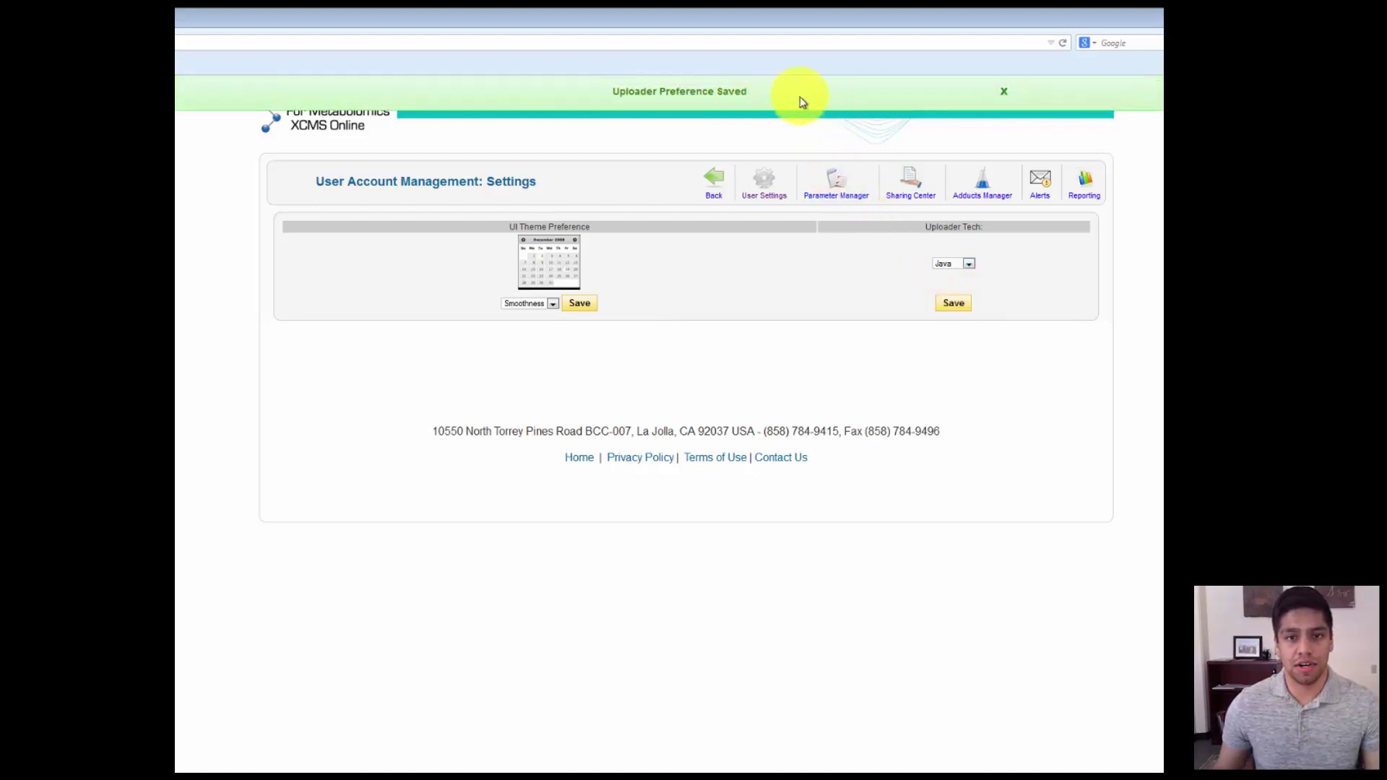
pyautogui.click(1001, 92)
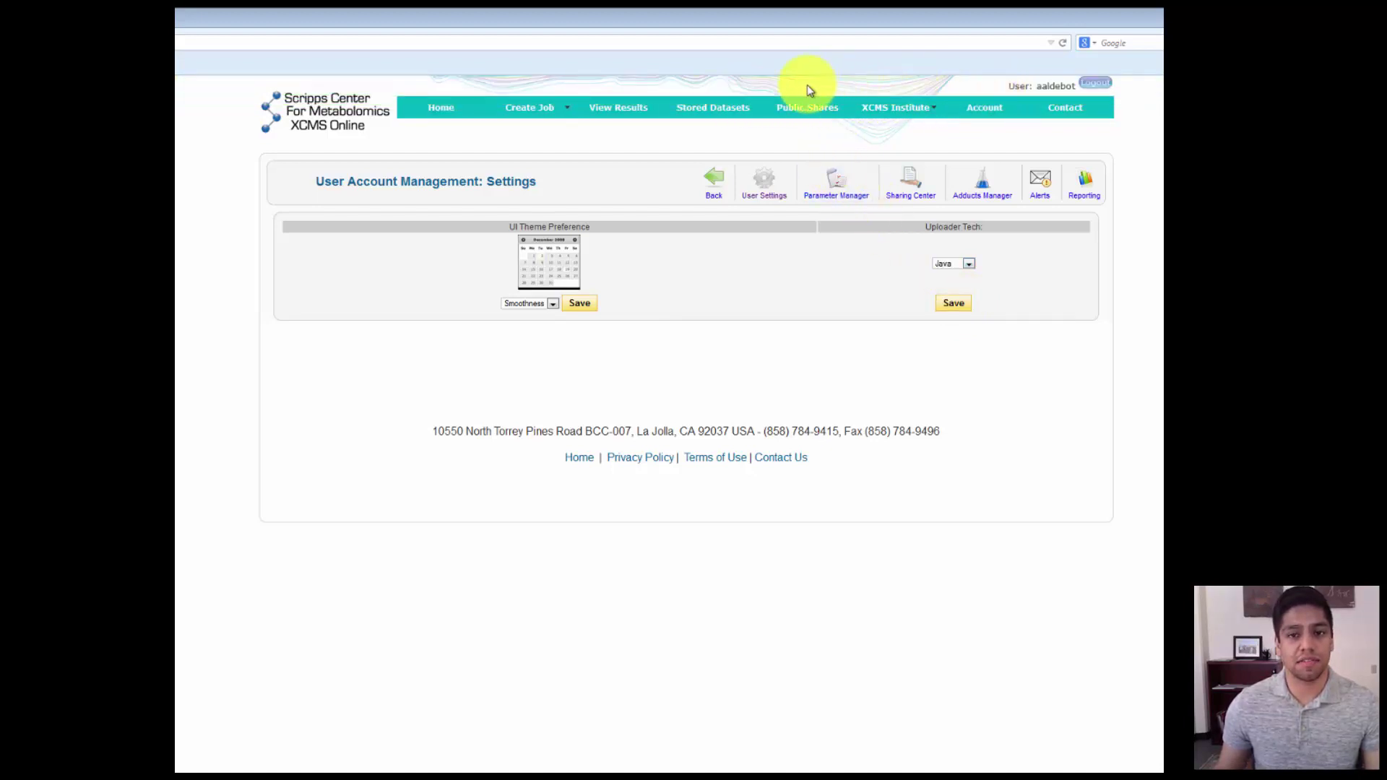
# - From Stored Datasets, choose Add Dataset(s) and move the Upload New Dataset window higher
pyautogui.click(740, 117)
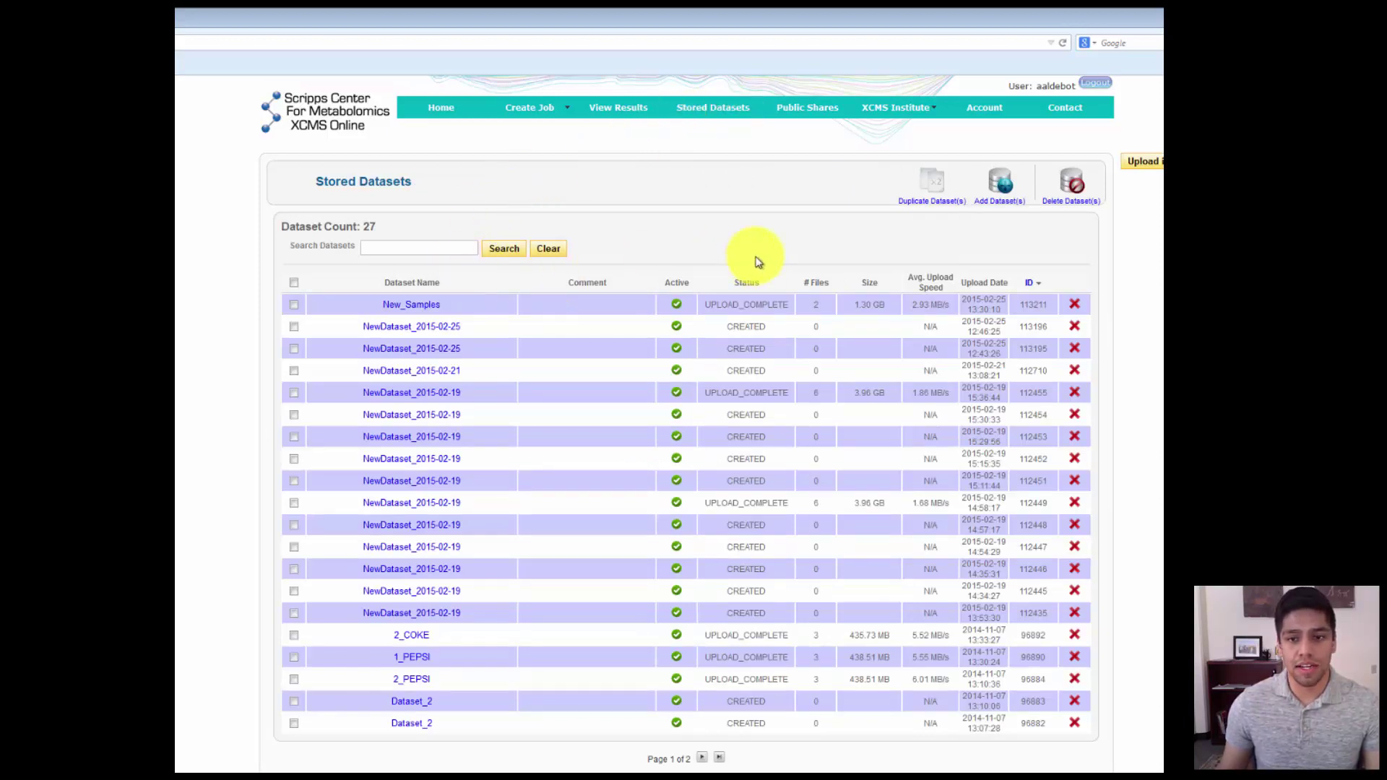
pyautogui.click(994, 209)
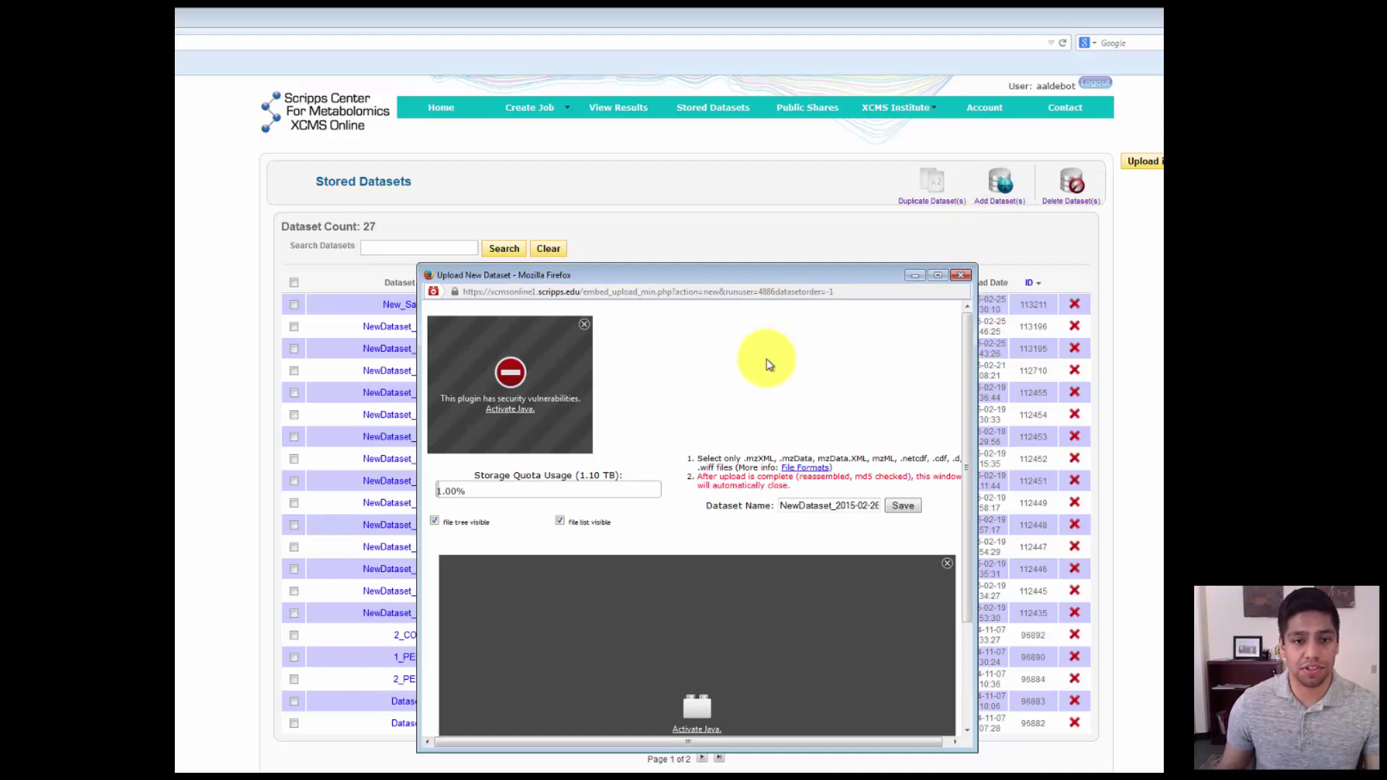
pyautogui.moveTo(772, 274); pyautogui.dragTo(762, 205)
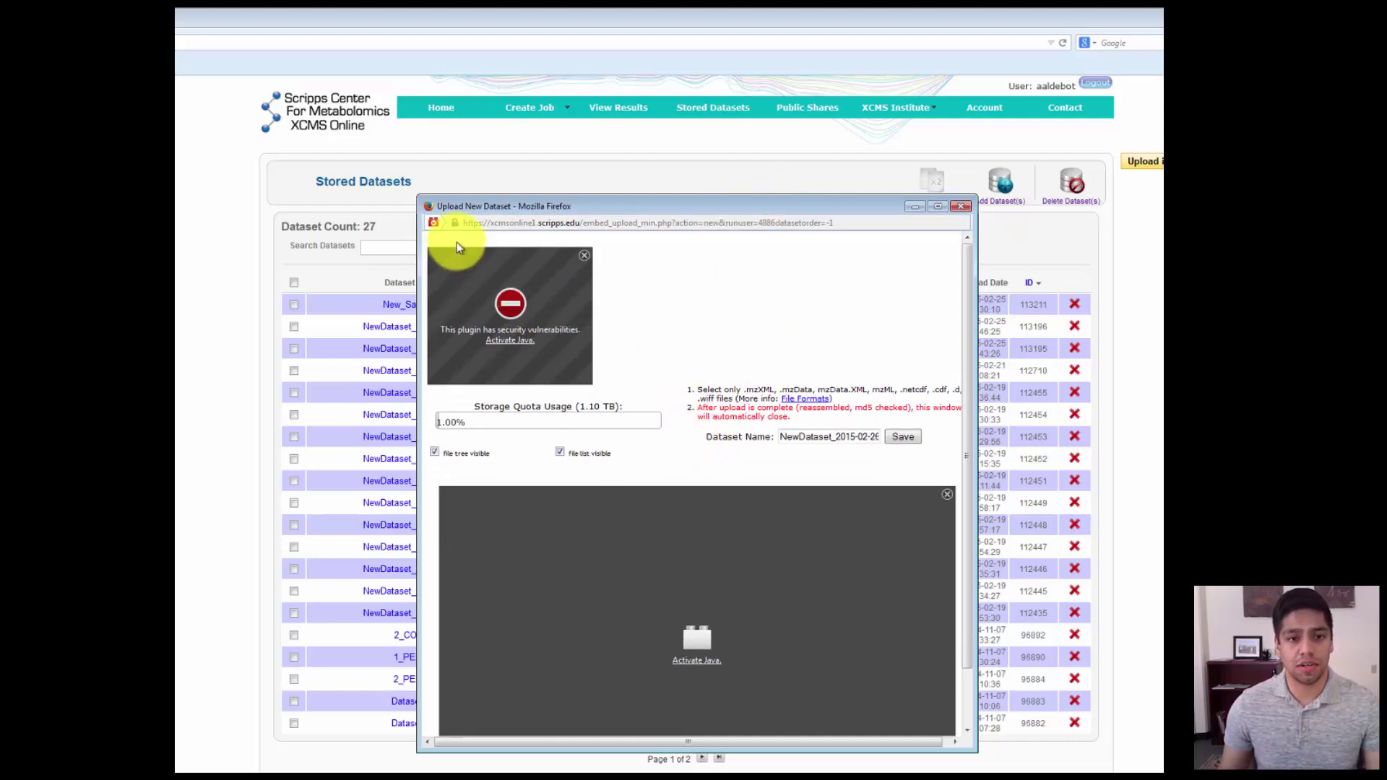
# - Set both Java plugins to 'Allow and Remember' for XCMS Online and confirm
pyautogui.click(433, 224)
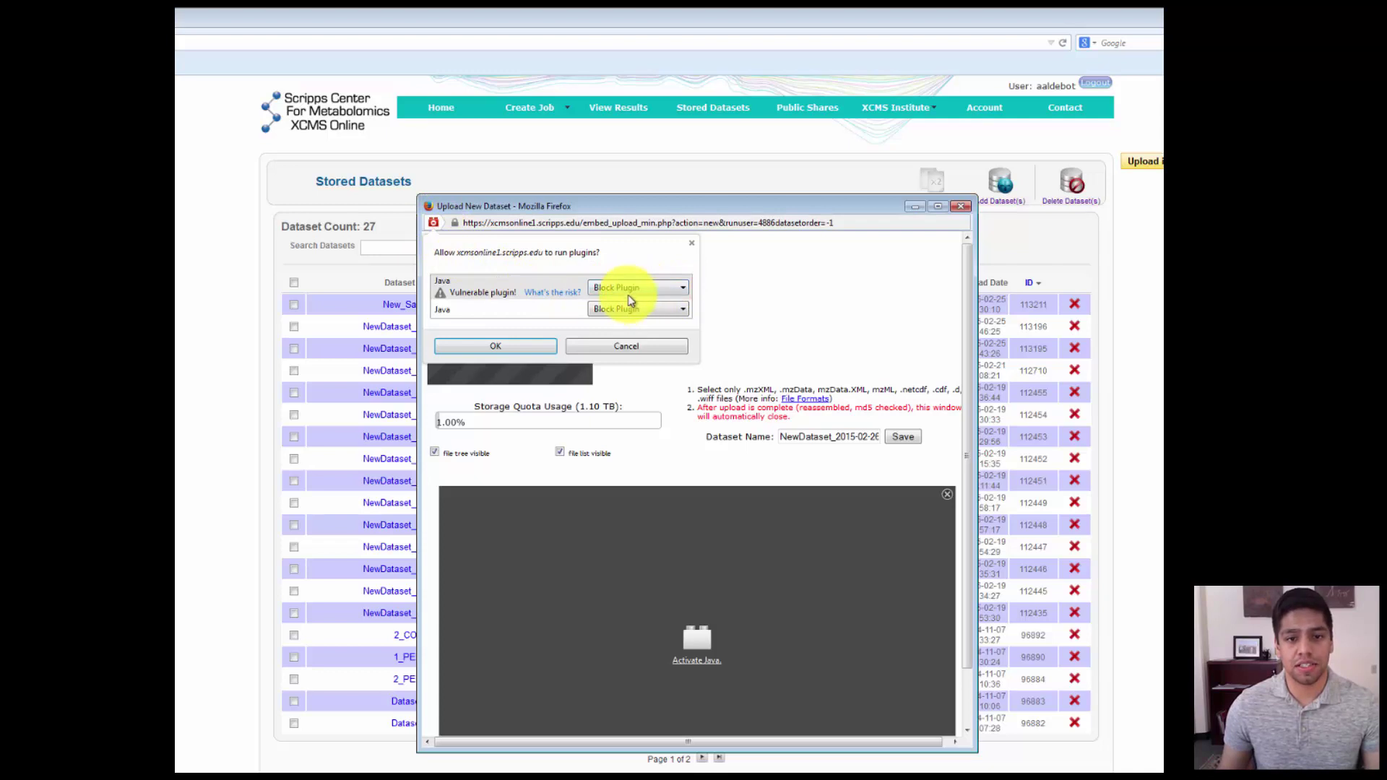
pyautogui.click(670, 291)
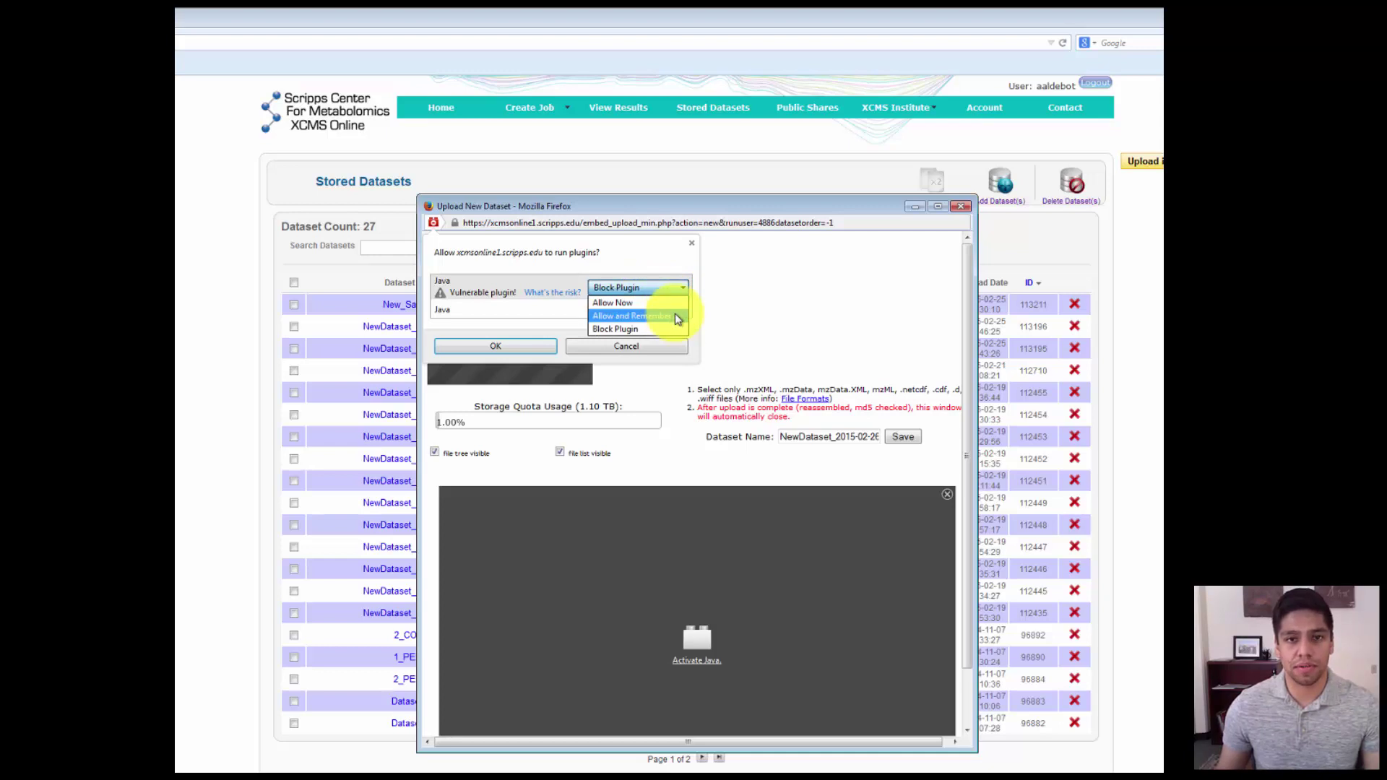
pyautogui.click(676, 317)
pyautogui.click(676, 317)
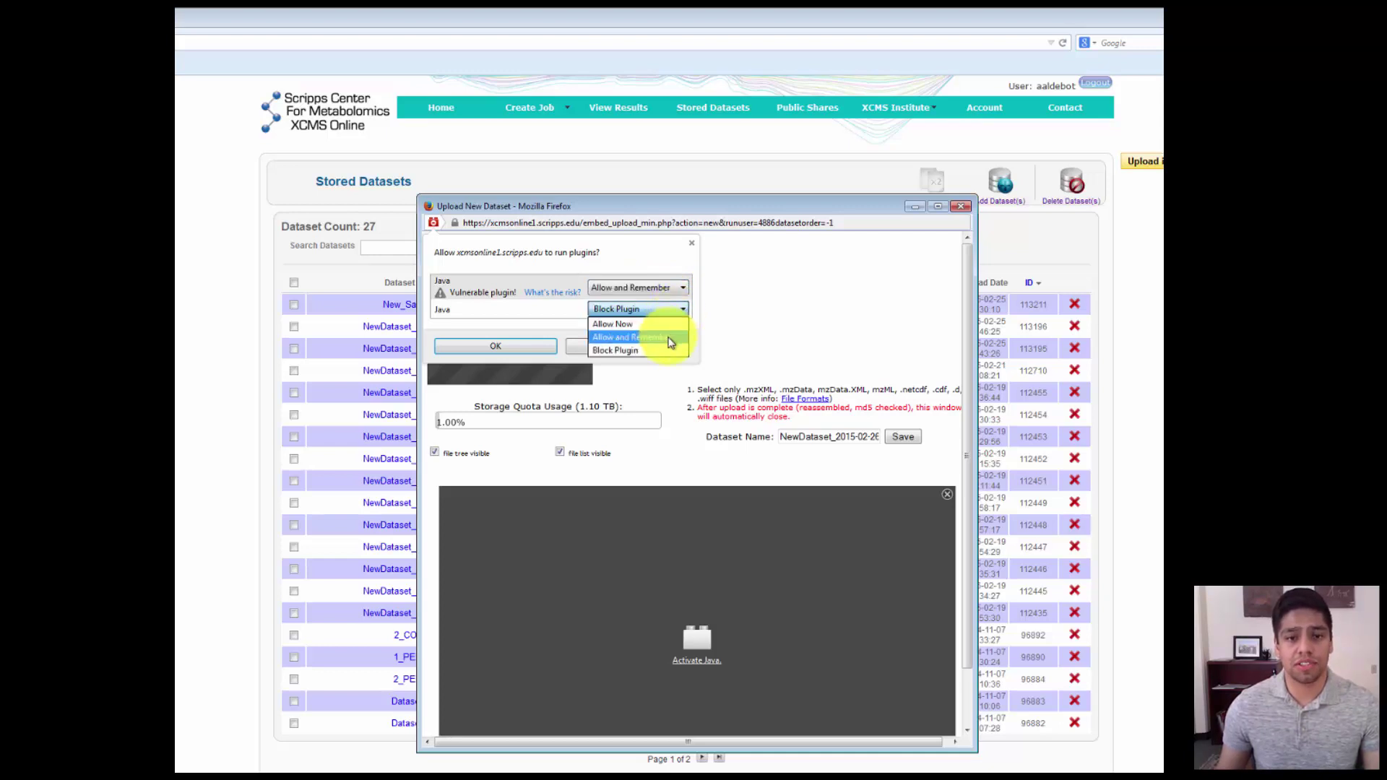
pyautogui.click(671, 338)
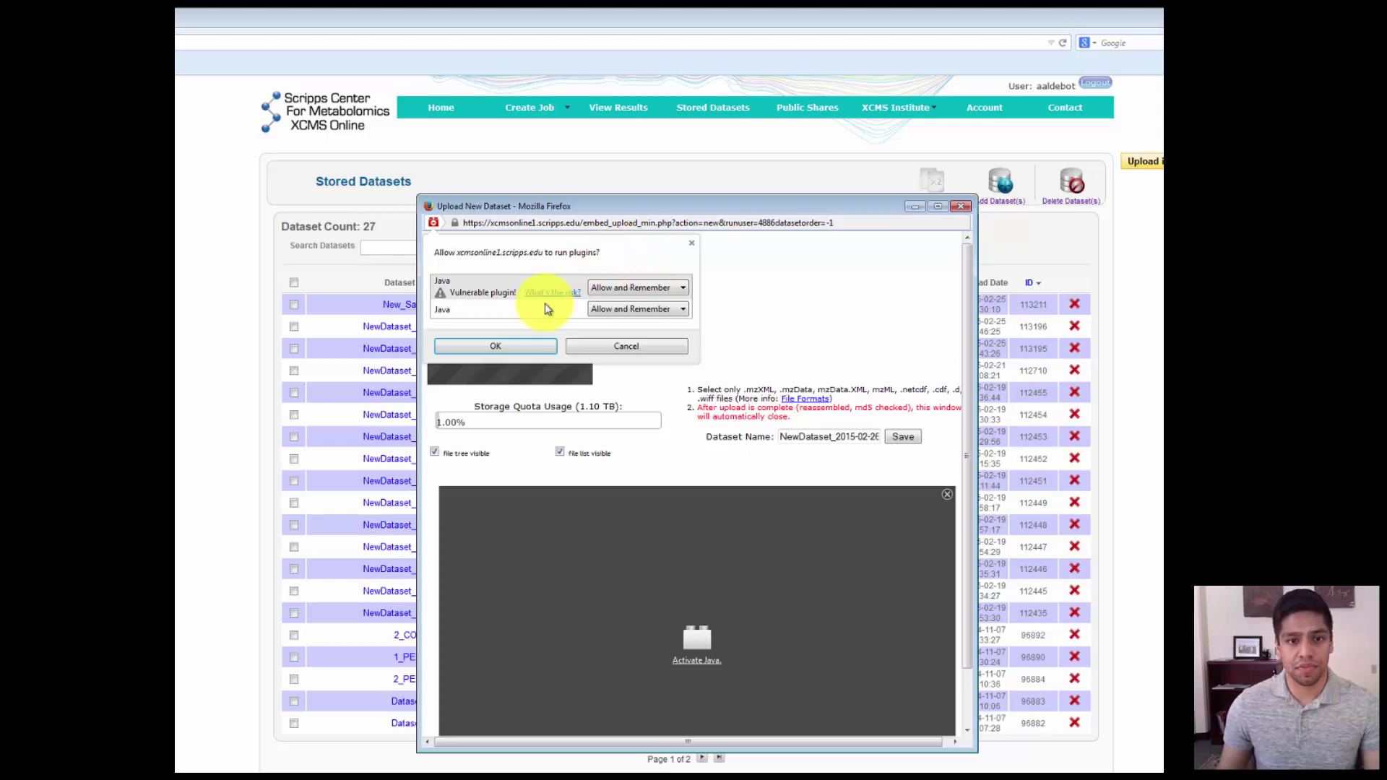
pyautogui.click(510, 349)
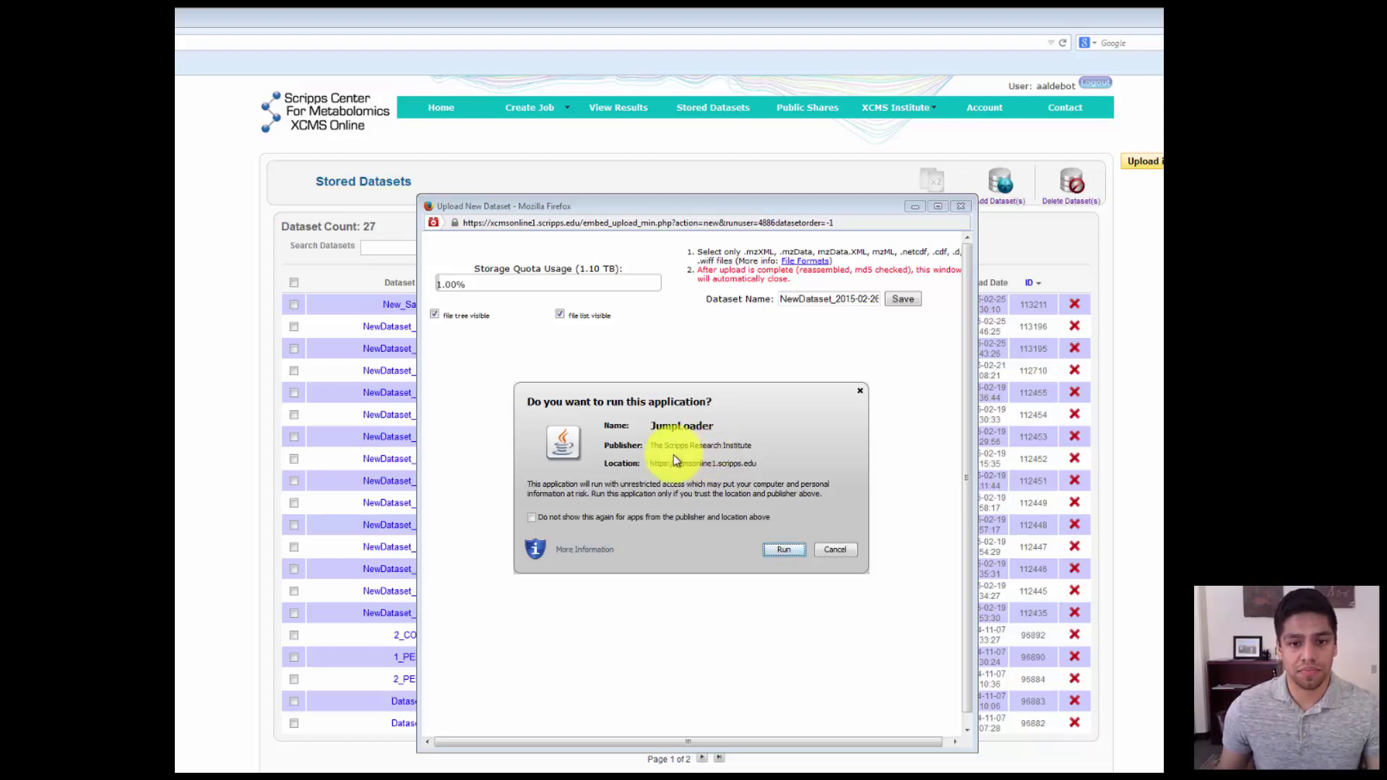
# - Run JumpLoader and allow the site access, ticking 'Do not show this again' on both prompts
pyautogui.click(536, 515)
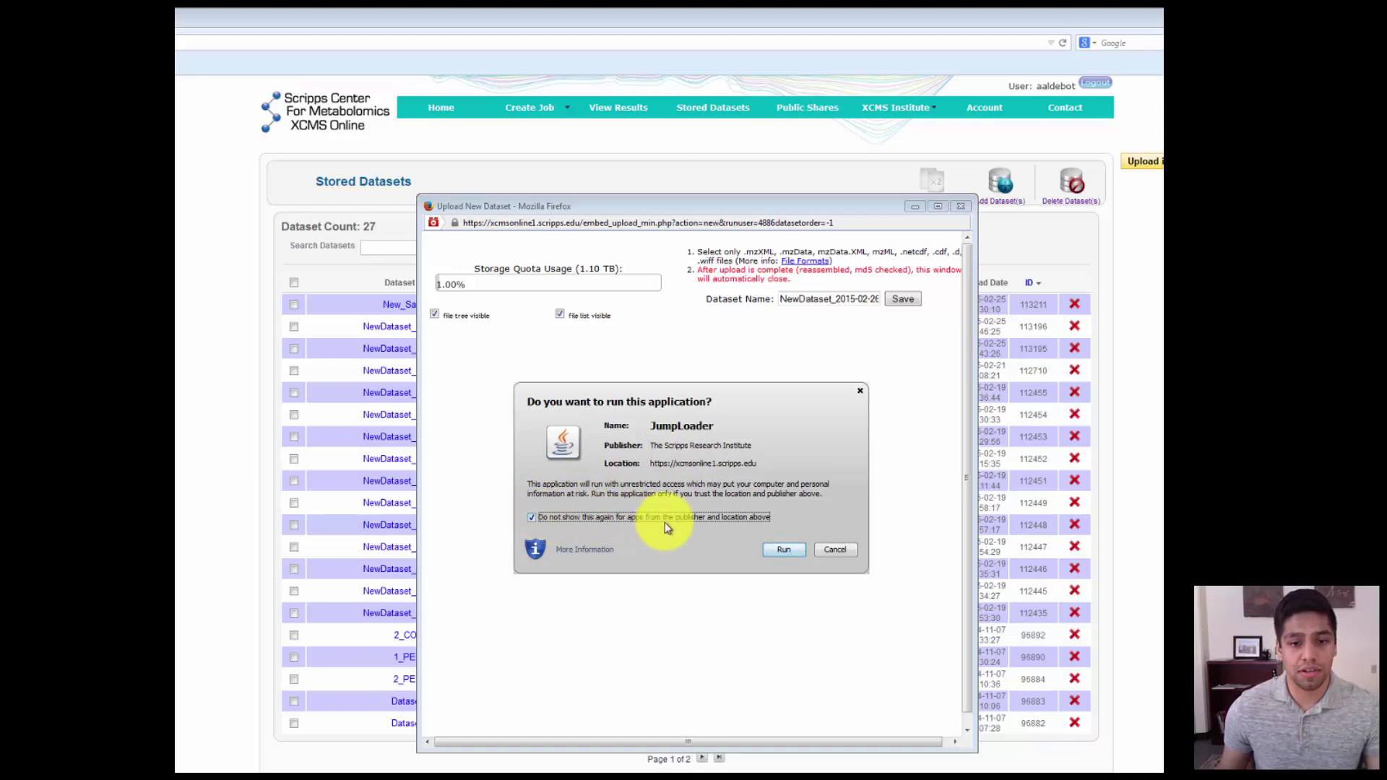
pyautogui.click(782, 550)
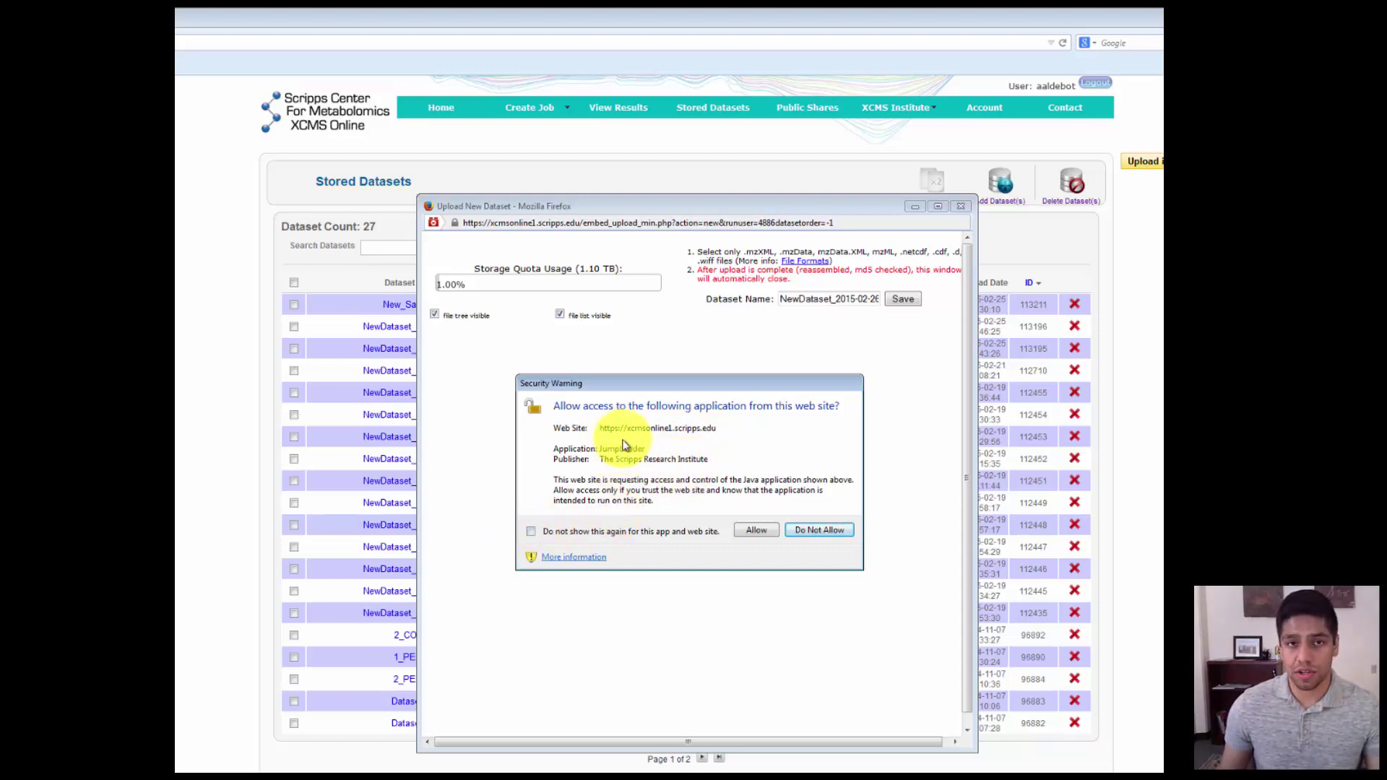
pyautogui.click(531, 532)
pyautogui.click(767, 533)
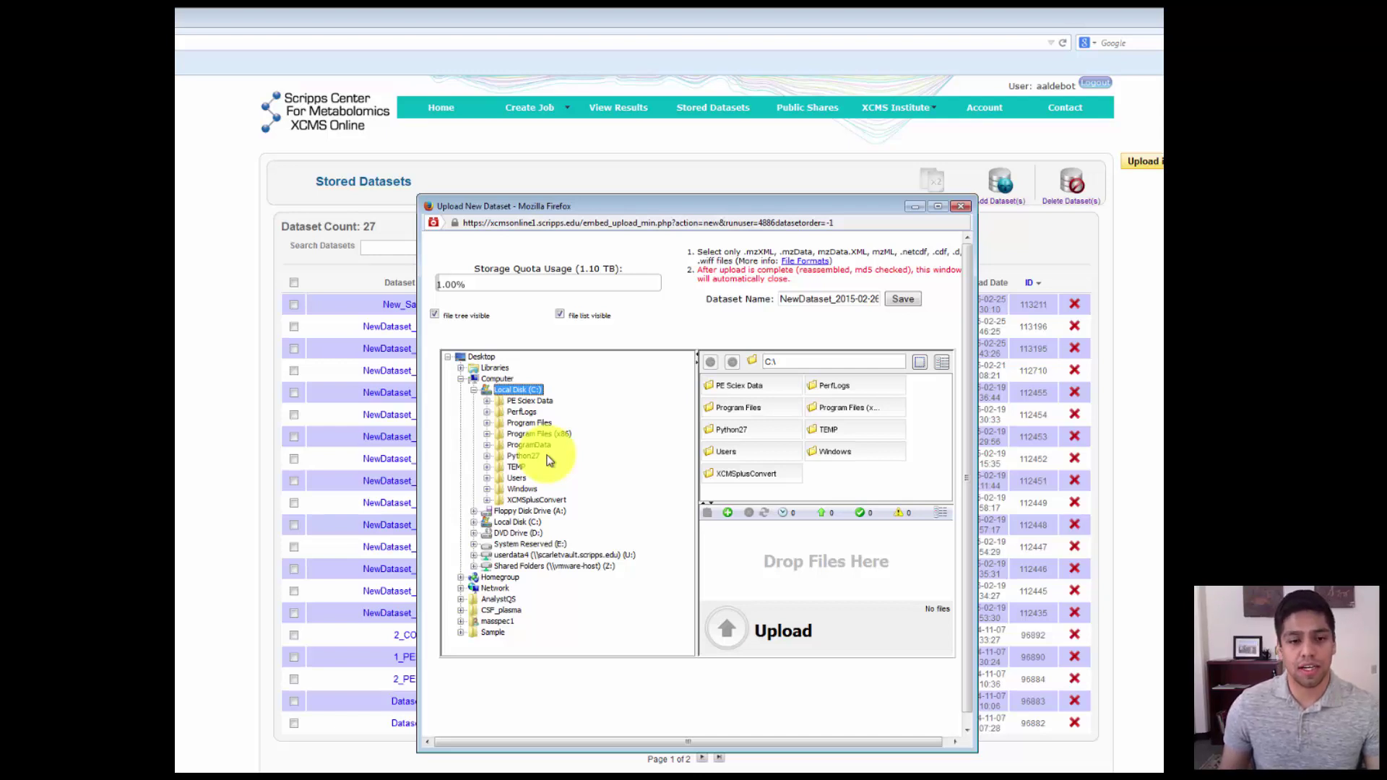
# - Browse the uploader's file tree to the Desktop\Sample folder
pyautogui.click(482, 359)
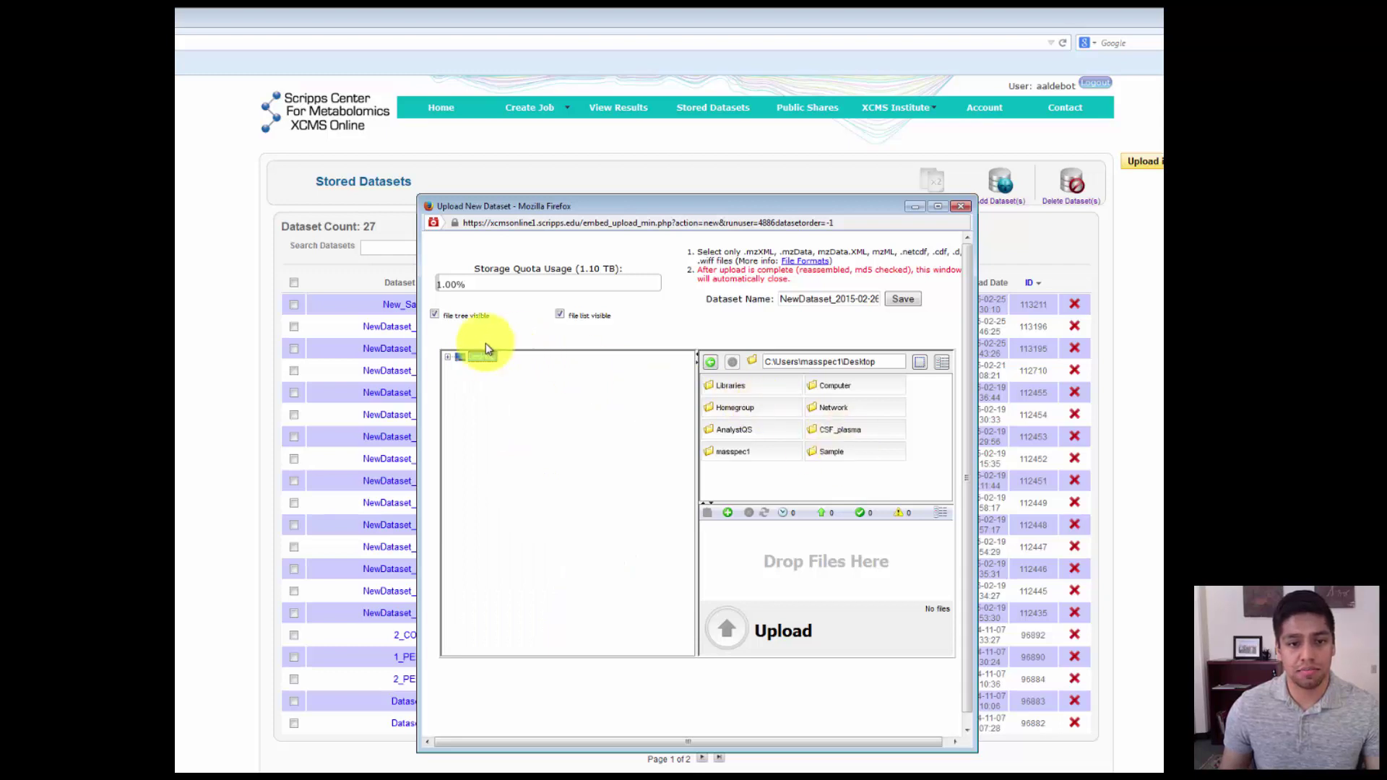
pyautogui.click(874, 454)
pyautogui.doubleClick(875, 453)
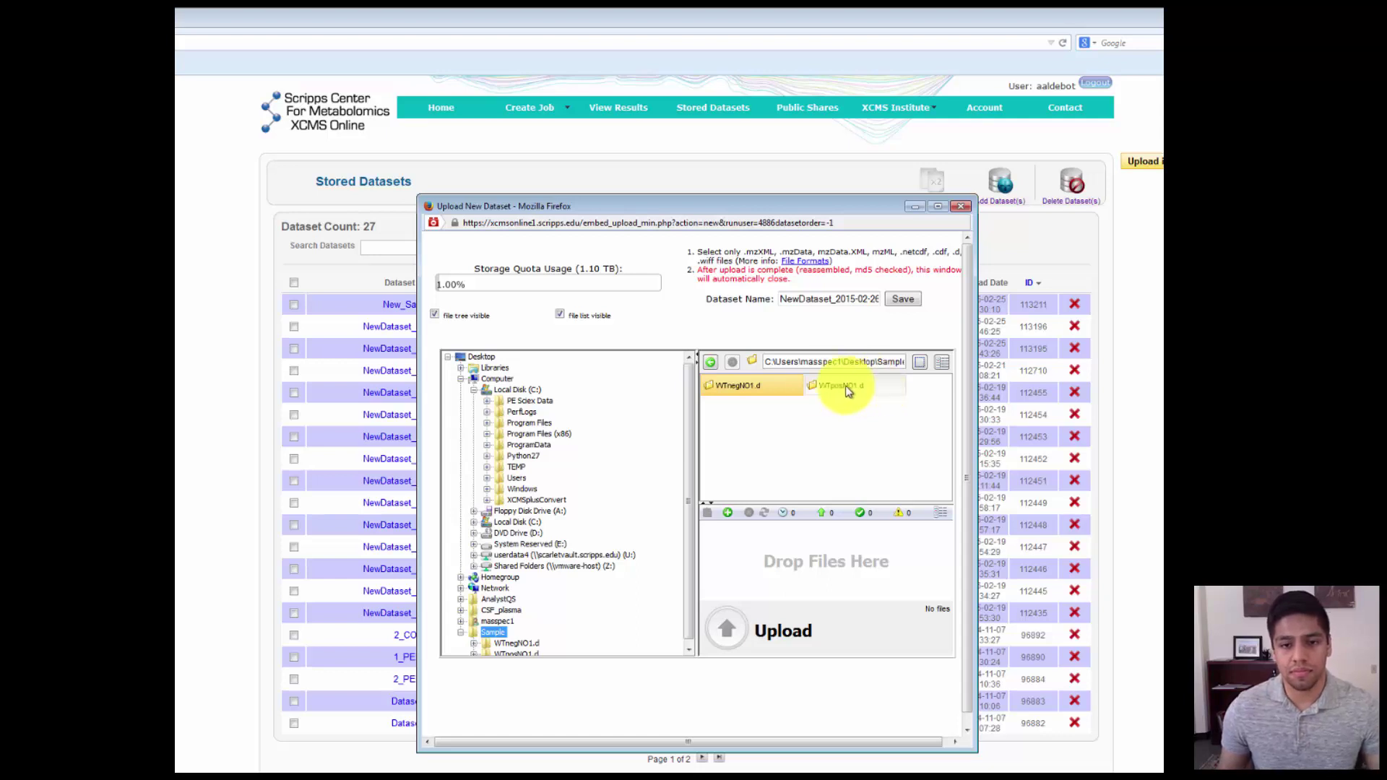
pyautogui.doubleClick(768, 396)
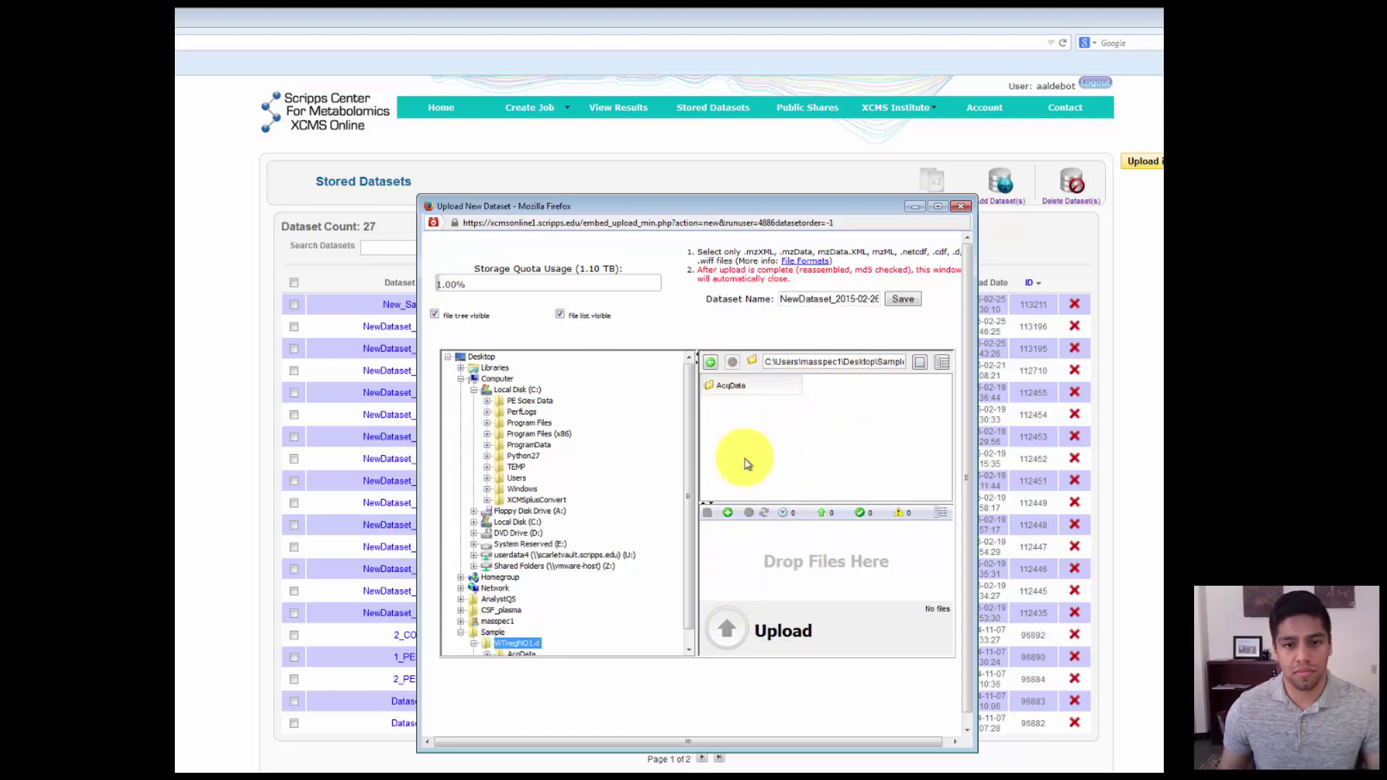
pyautogui.click(711, 362)
# - Drop WTnegNO1.d and WTposNO1.d into the queue and start the upload
pyautogui.moveTo(746, 393); pyautogui.dragTo(787, 527)
pyautogui.moveTo(842, 394); pyautogui.dragTo(849, 552)
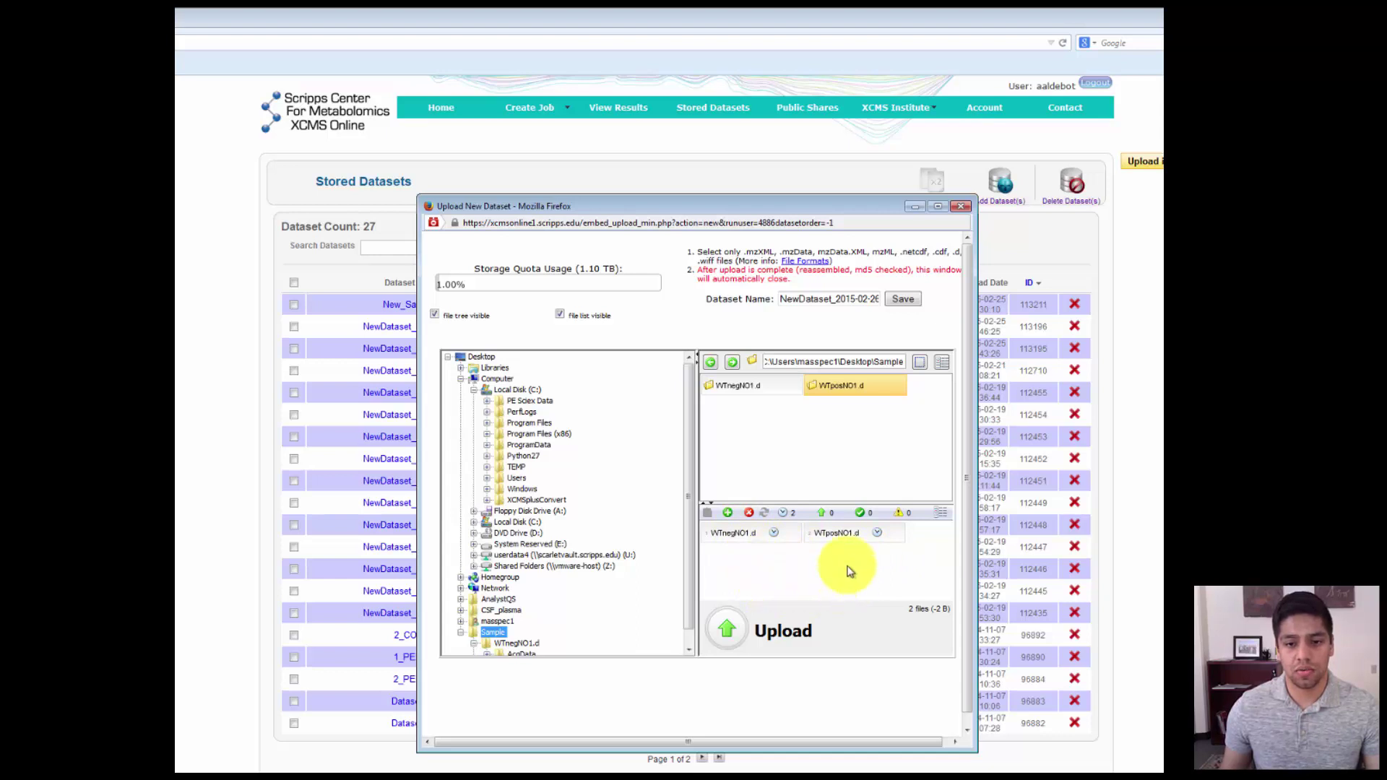
pyautogui.click(739, 622)
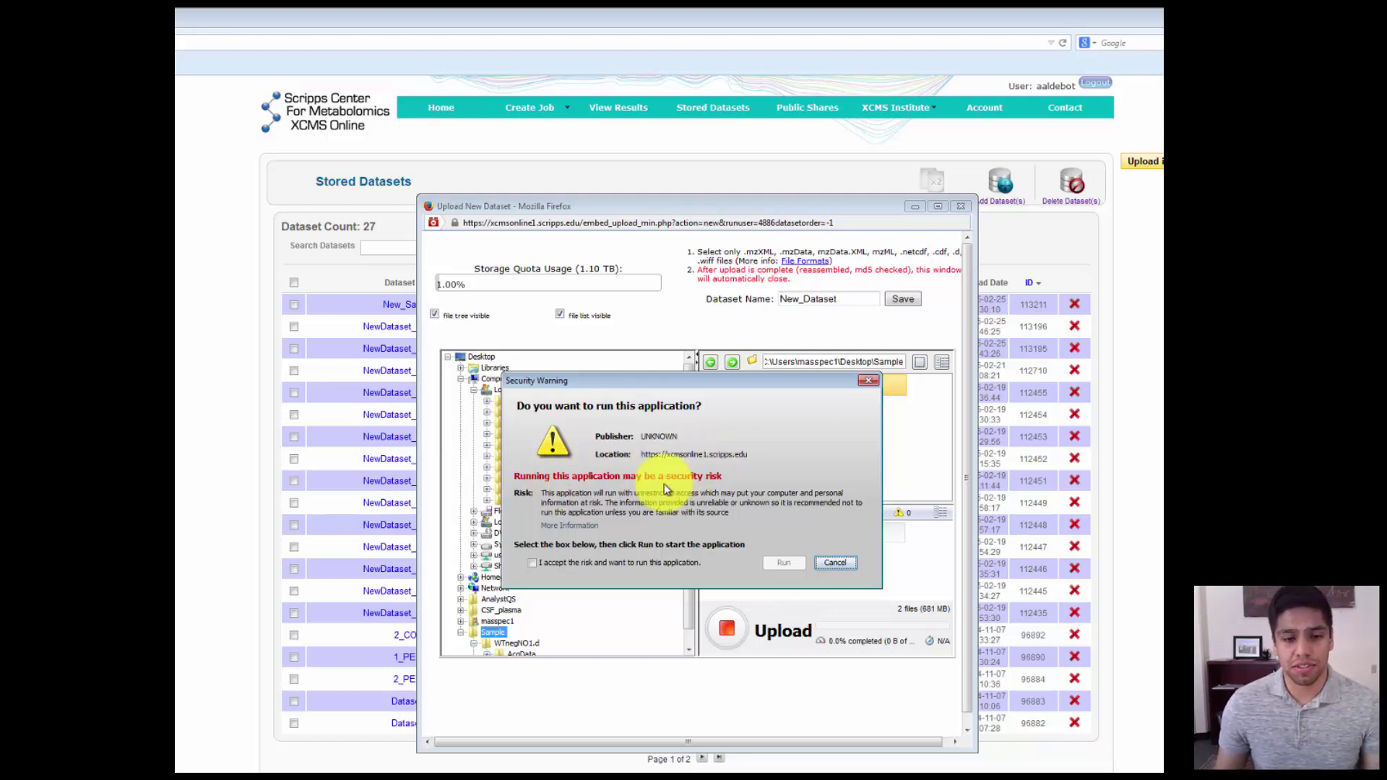
# - Accept the risk and run the unsigned JumpLoader app, ticking 'Do not show this again'
pyautogui.click(532, 562)
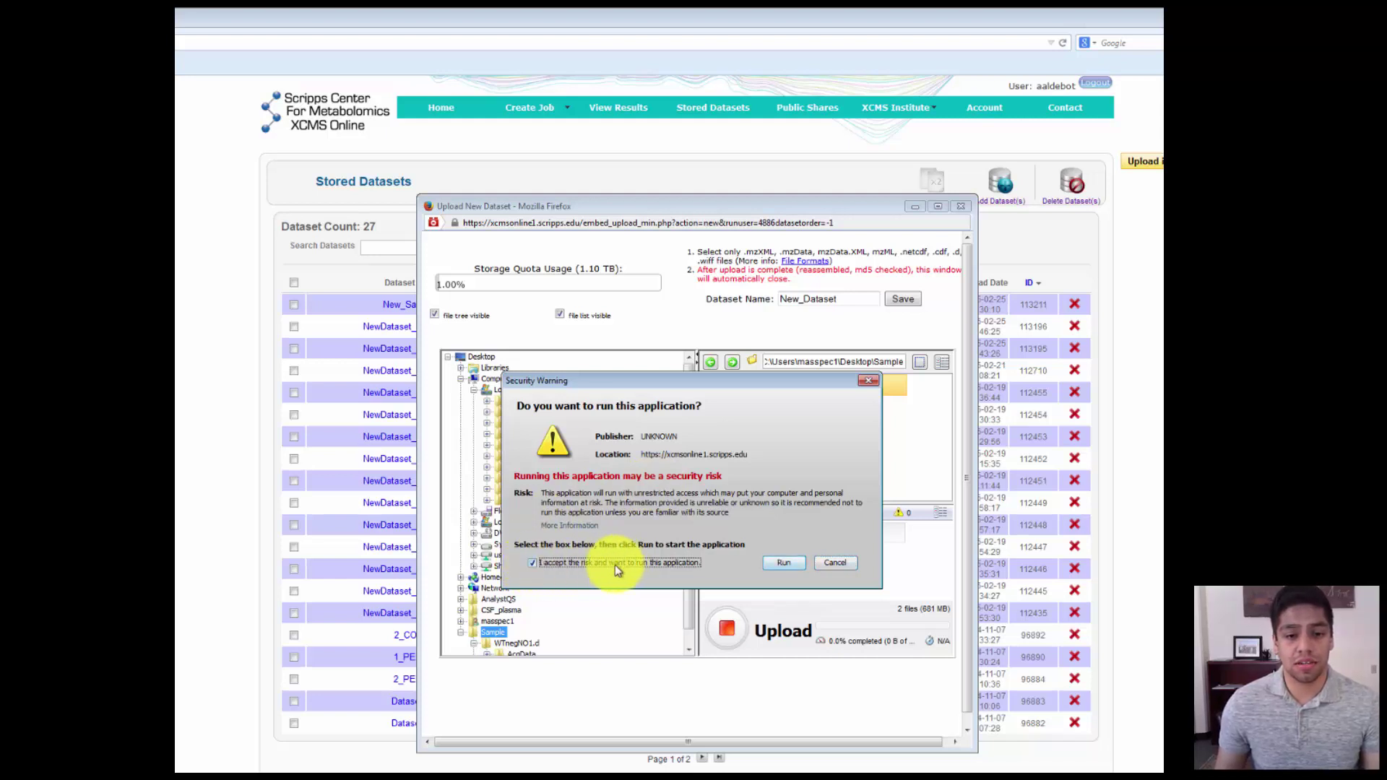
pyautogui.click(778, 566)
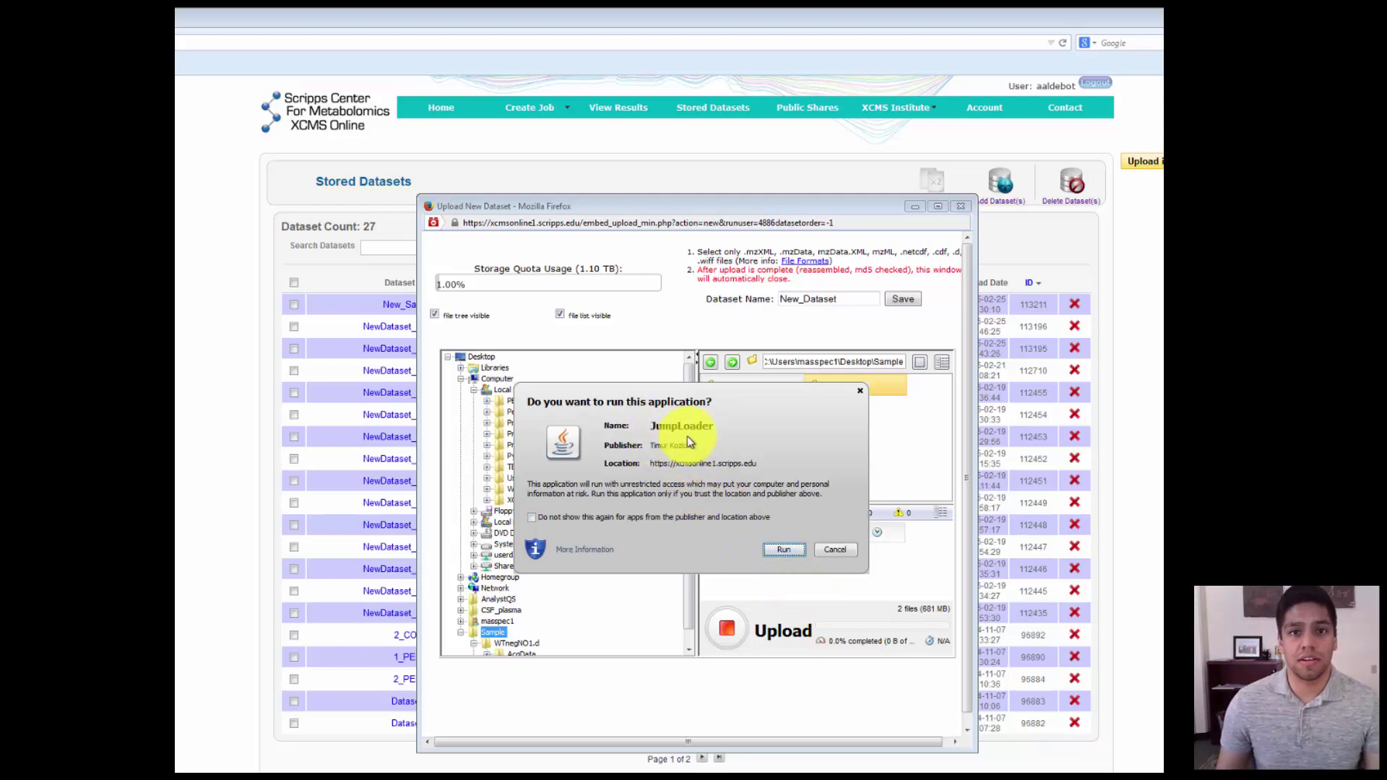
pyautogui.click(535, 519)
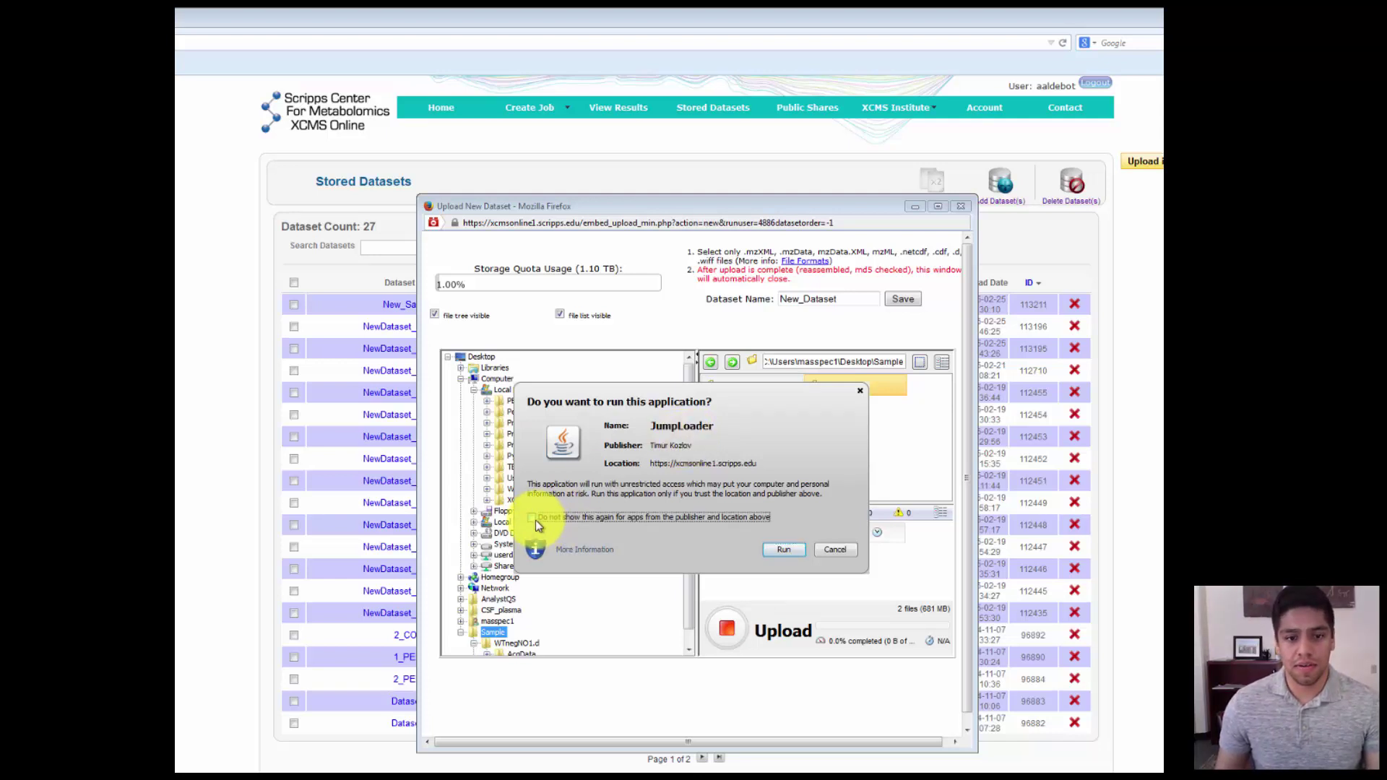
pyautogui.click(775, 550)
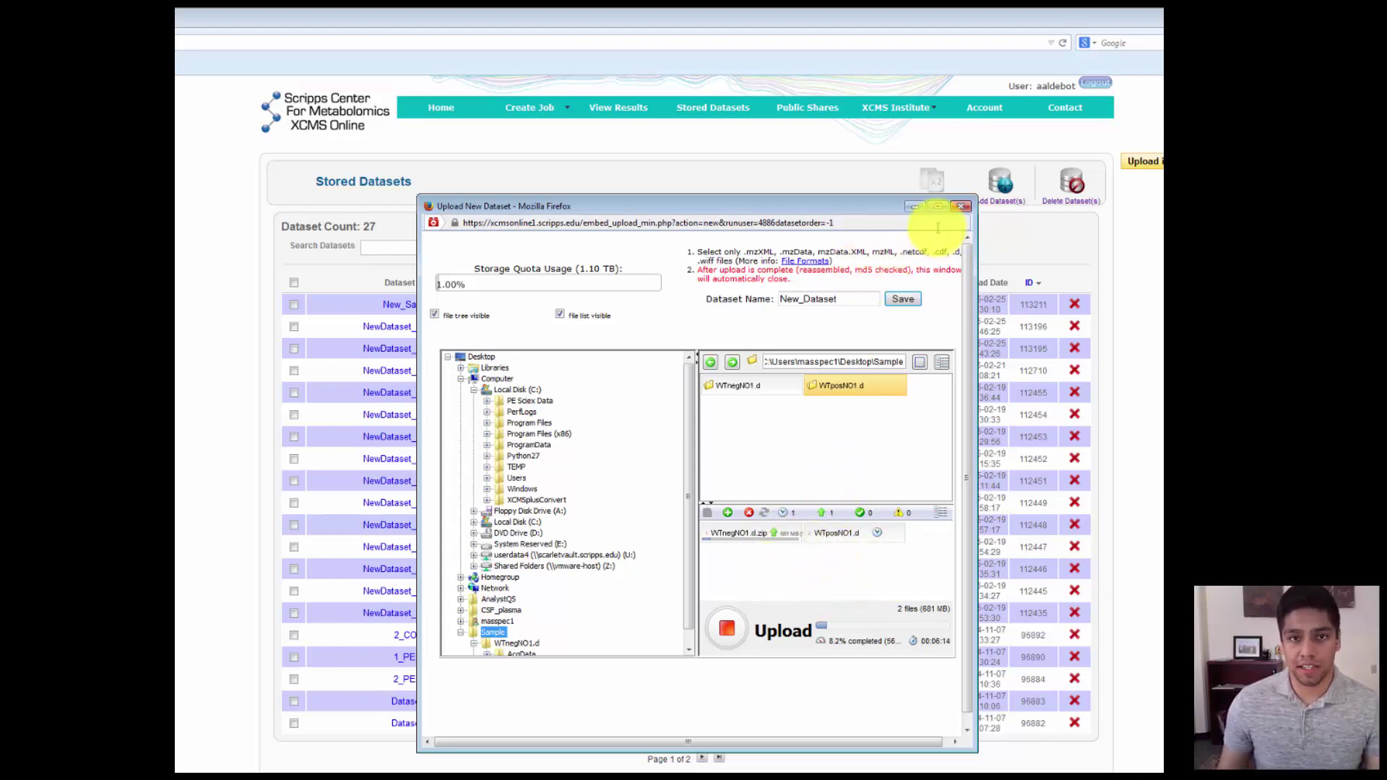
# - Drag the upload window aside to uncover the Stored Datasets list while the upload finishes
pyautogui.moveTo(532, 206); pyautogui.dragTo(542, 356)
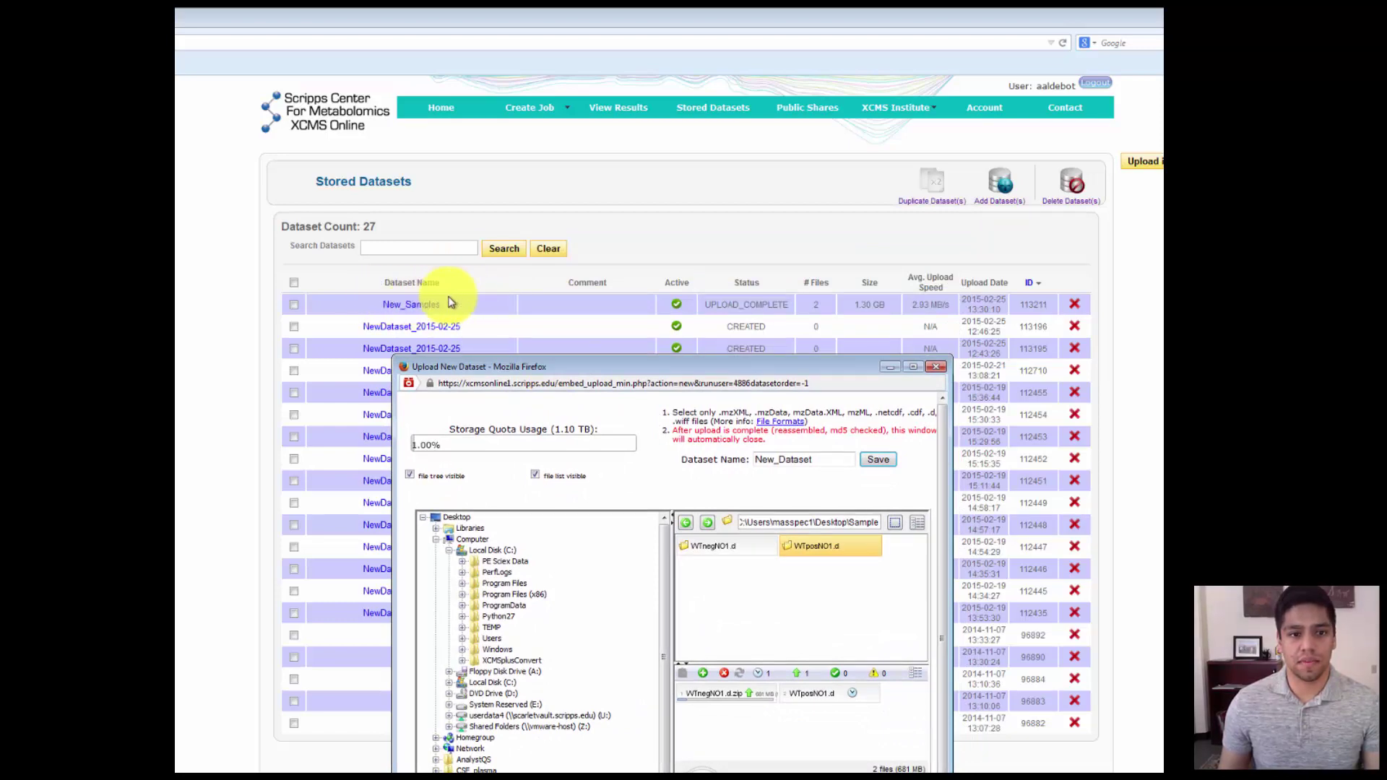
pyautogui.moveTo(665, 374); pyautogui.dragTo(658, 274)
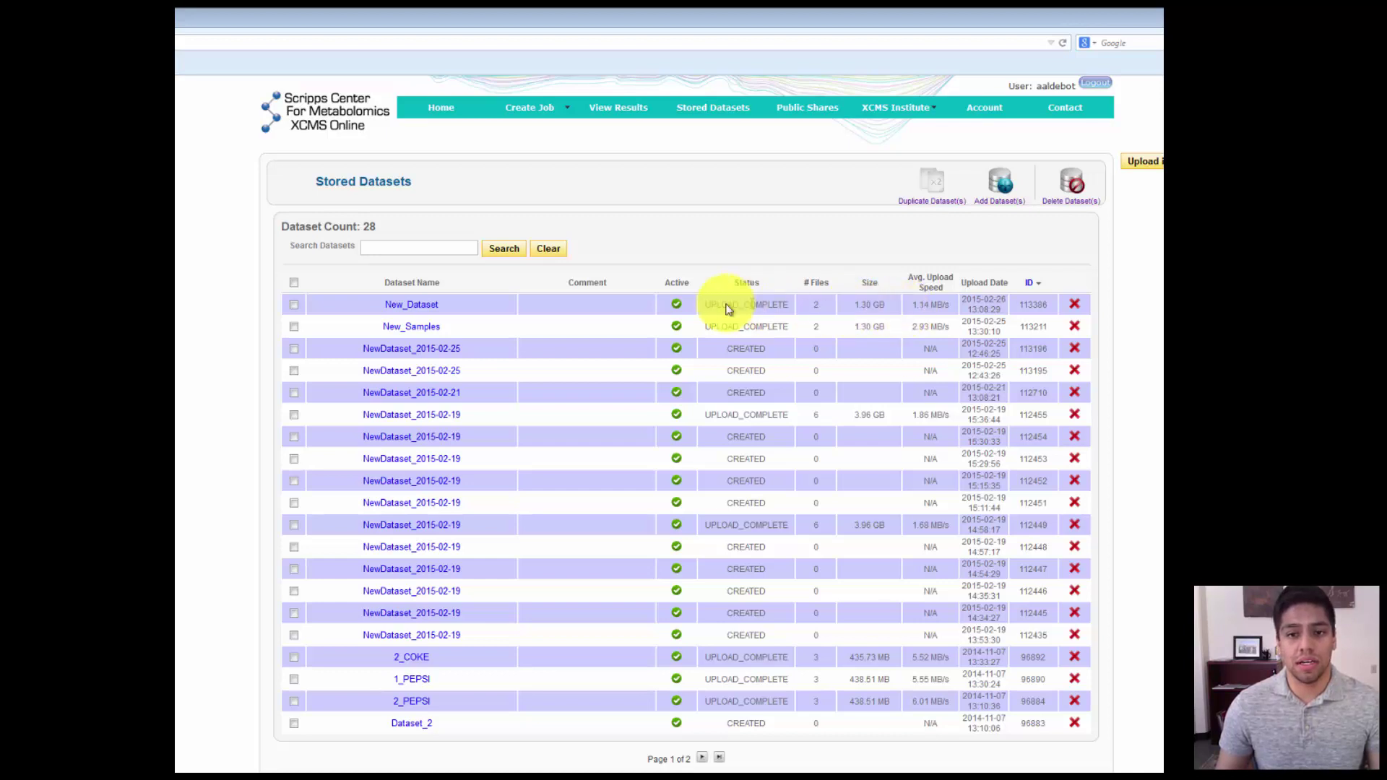
# - Open New_Dataset from the Stored Datasets table to view WTnegNO1.d.zip and WTposNO1.d.zip
pyautogui.click(432, 308)
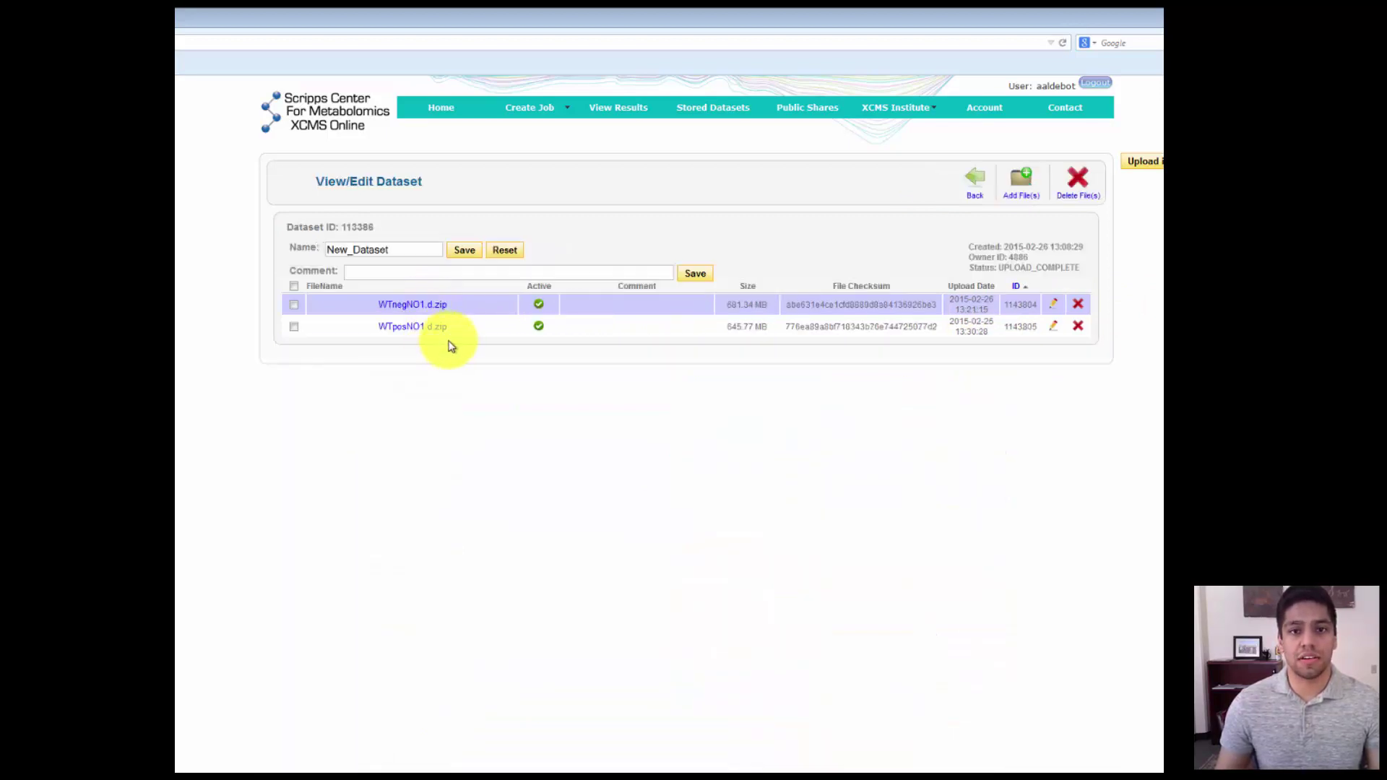